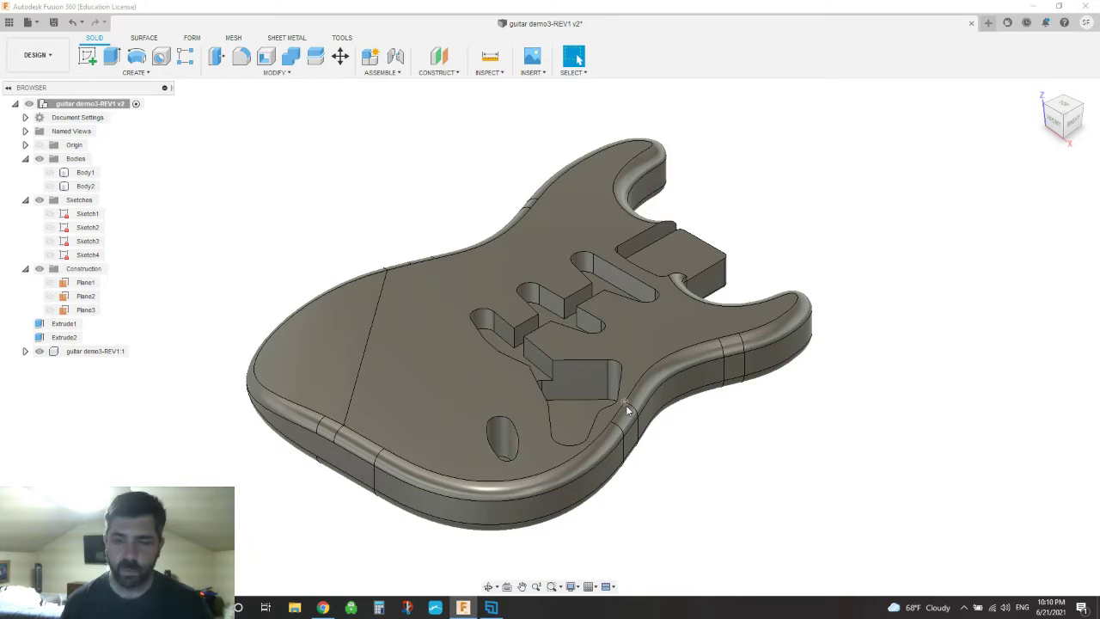
Examine the guitar body's top face, pickup and control cavities and sides from the top view and several angles.
{"action": "left_click", "coordinate": [1063, 106]}
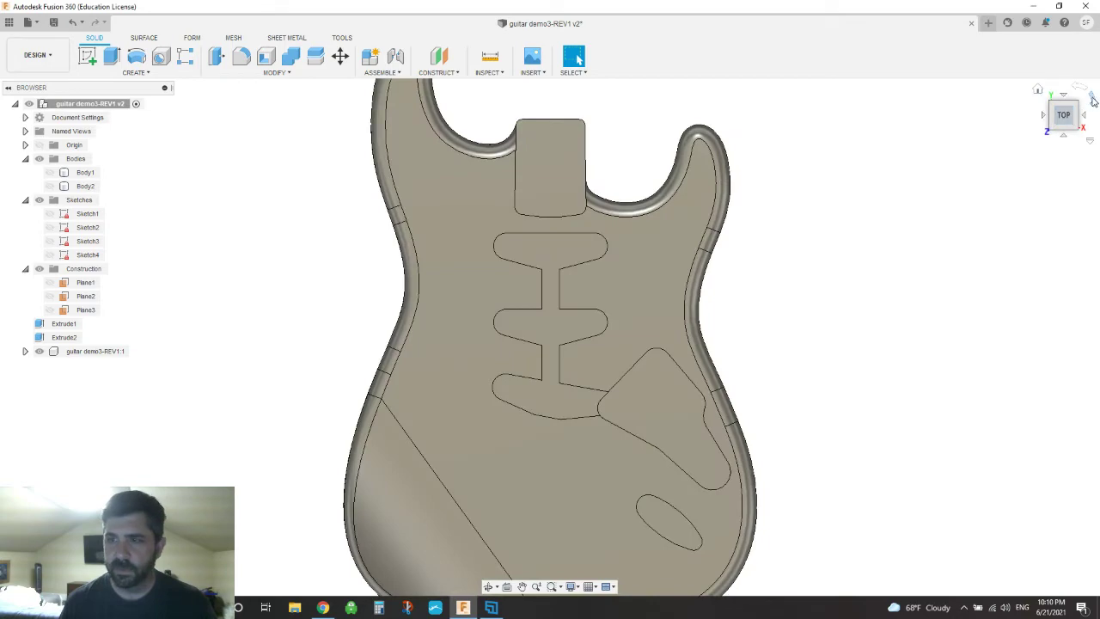
{"action": "left_click", "coordinate": [1093, 98]}
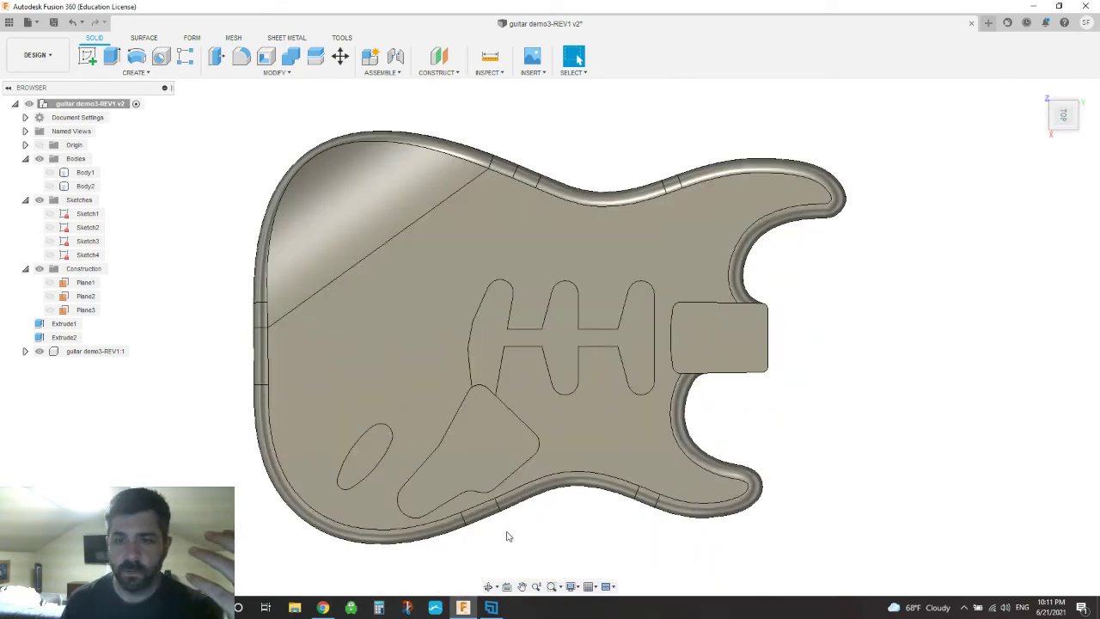
{"action": "left_click", "coordinate": [487, 587]}
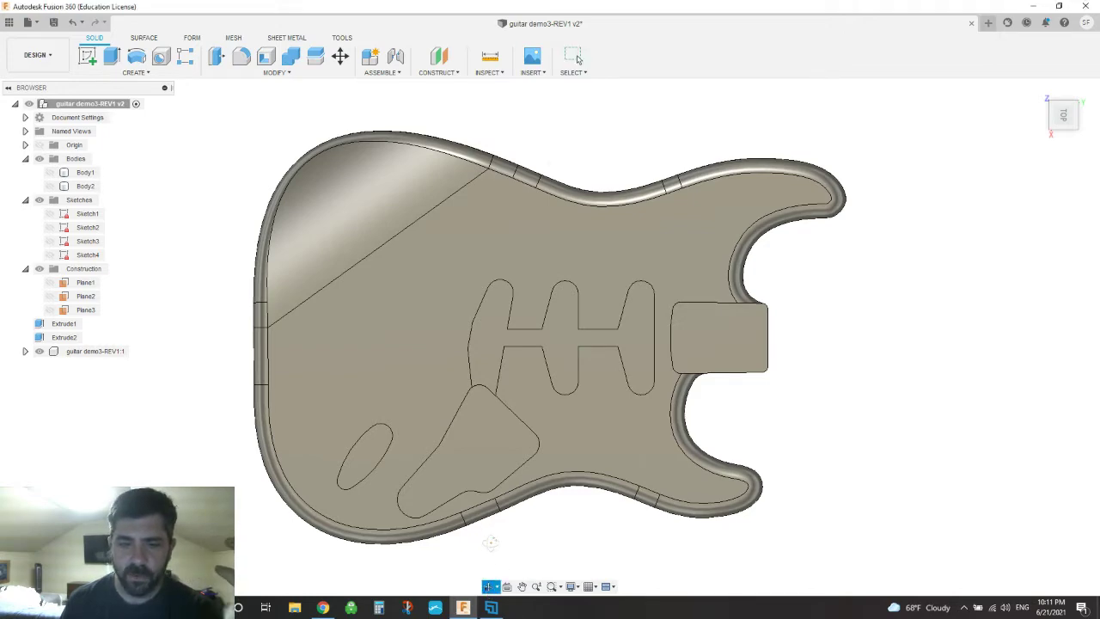
{"action": "left_click_drag", "start_coordinate": [486, 547], "coordinate": [499, 471]}
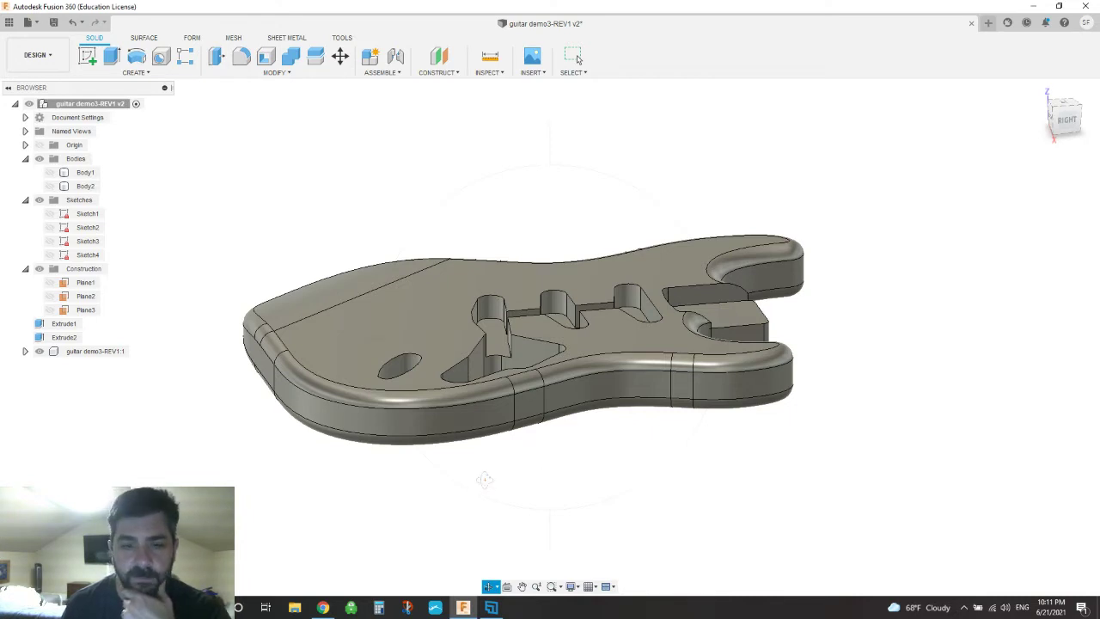
{"action": "left_click_drag", "start_coordinate": [486, 479], "coordinate": [514, 487]}
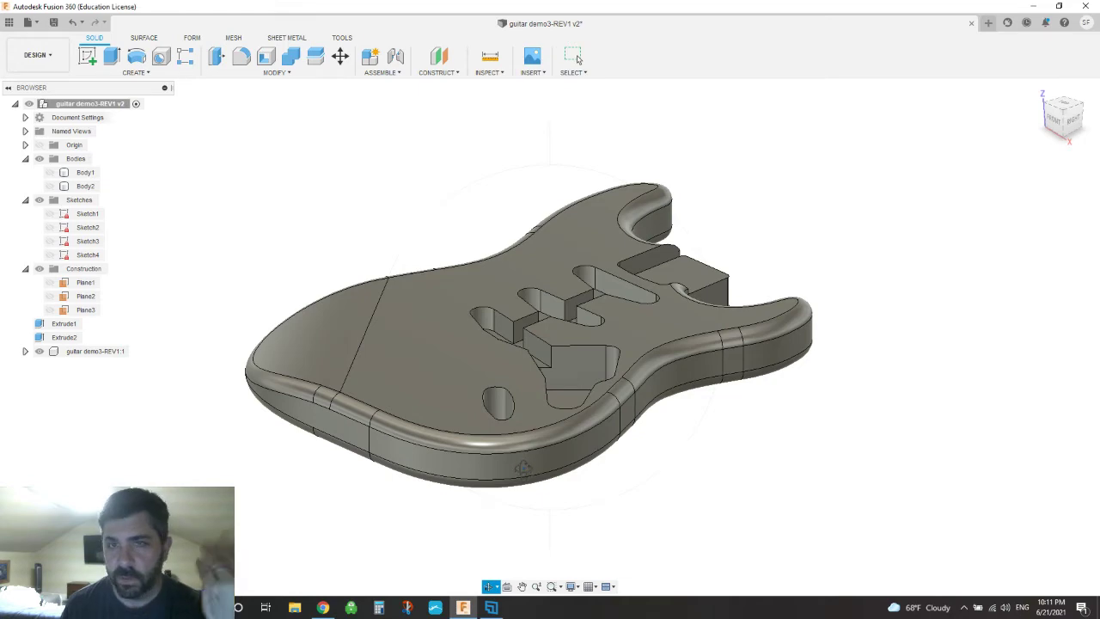
{"action": "left_click_drag", "start_coordinate": [512, 448], "coordinate": [473, 487]}
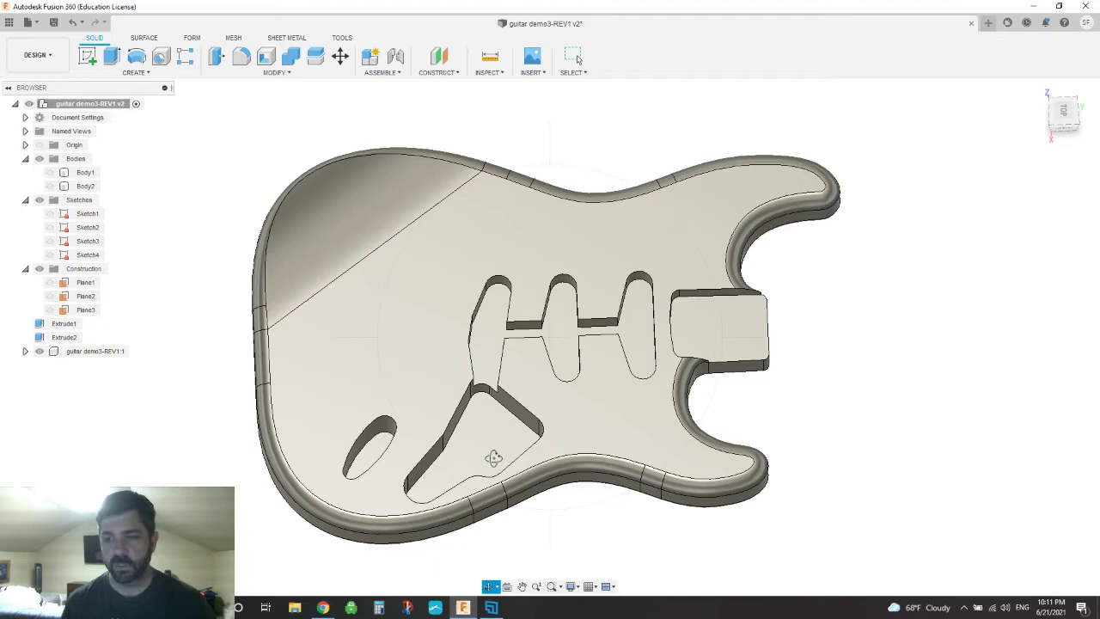
{"action": "left_click_drag", "start_coordinate": [389, 449], "coordinate": [382, 452]}
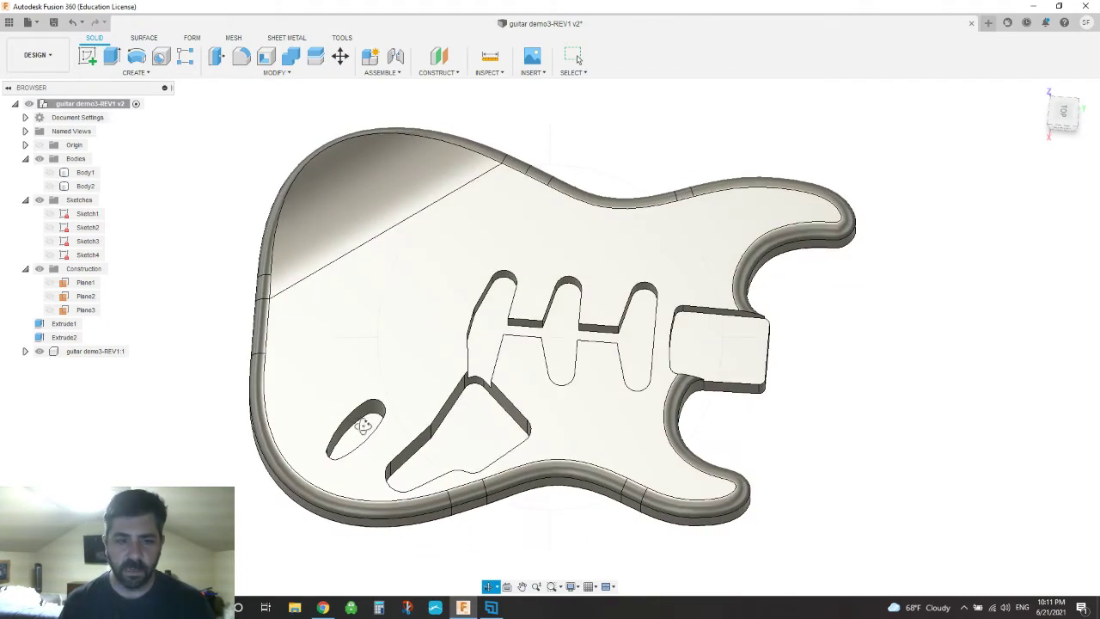
{"action": "key", "text": "Escape"}
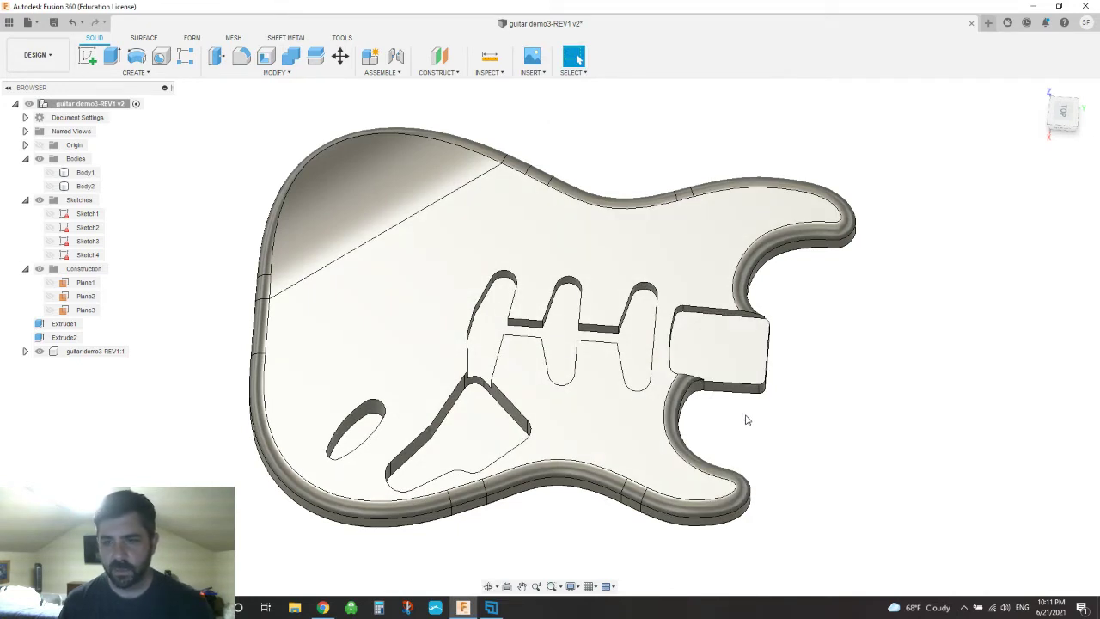
Inspect the guitar body's arm contour, edge profile and carved underside, finishing in the top view.
{"action": "left_click", "coordinate": [488, 587]}
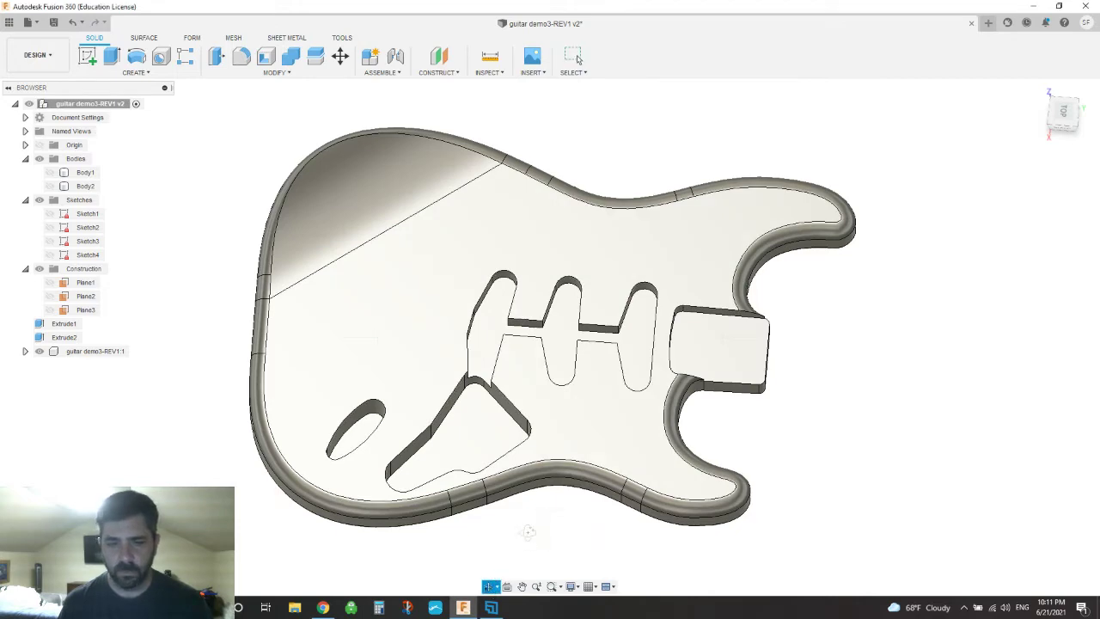
{"action": "left_click_drag", "start_coordinate": [526, 550], "coordinate": [531, 513]}
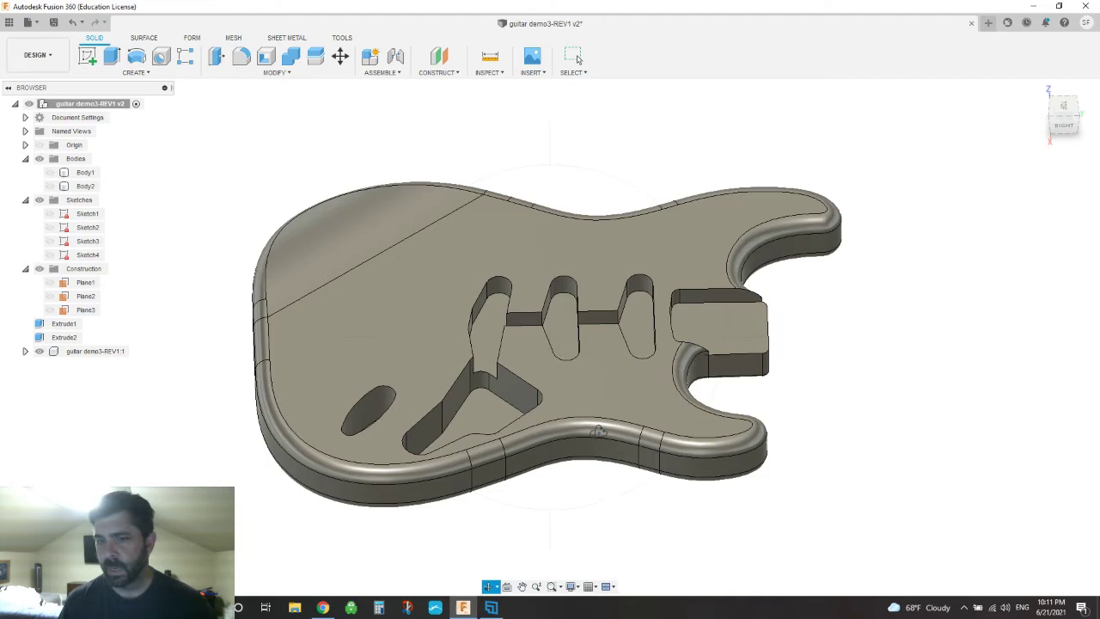
{"action": "left_click_drag", "start_coordinate": [601, 369], "coordinate": [601, 395]}
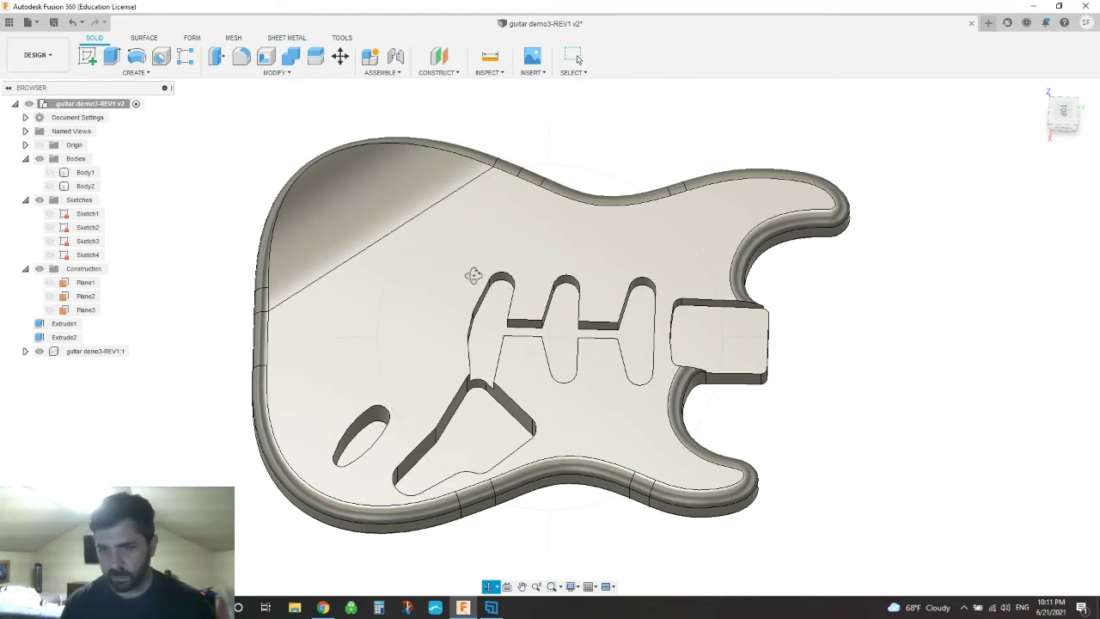
{"action": "left_click_drag", "start_coordinate": [428, 337], "coordinate": [524, 262]}
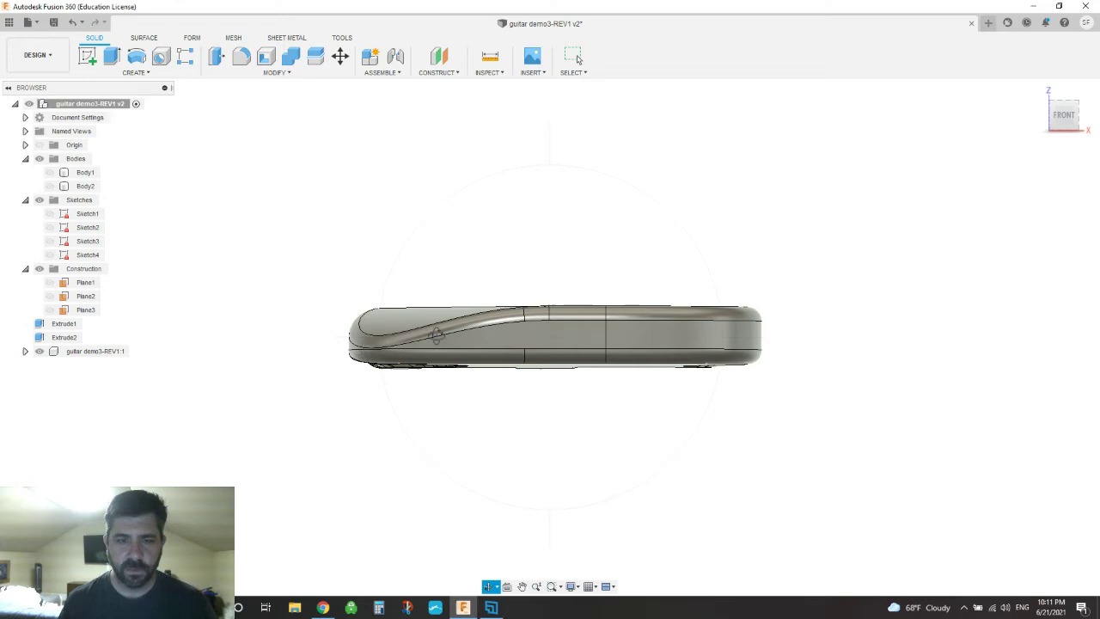
{"action": "left_click_drag", "start_coordinate": [437, 335], "coordinate": [415, 226]}
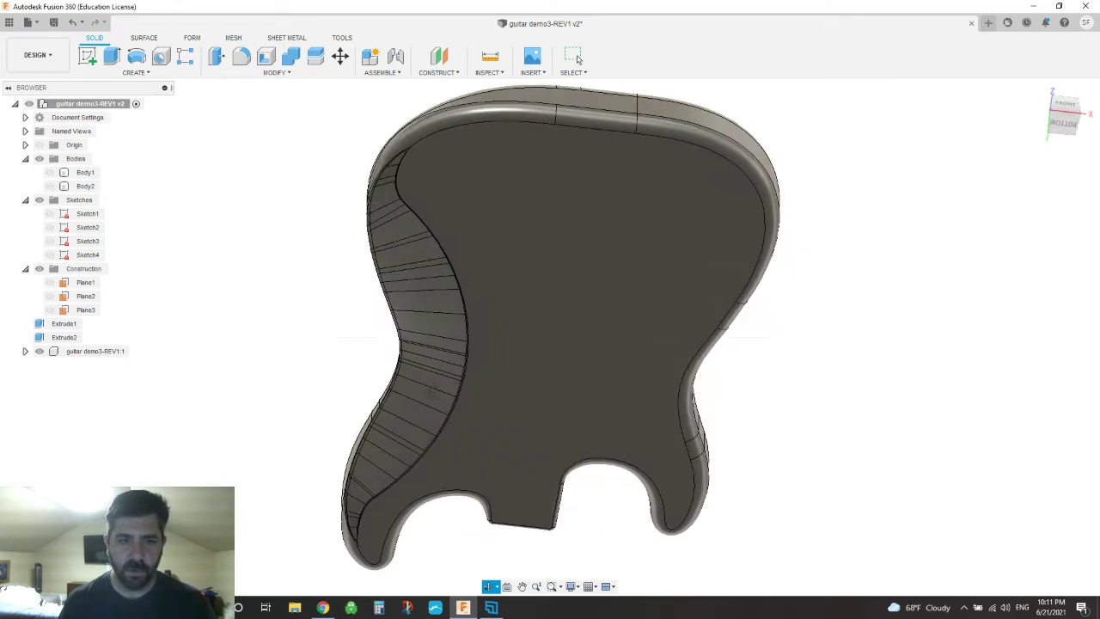
{"action": "left_click_drag", "start_coordinate": [432, 391], "coordinate": [458, 383]}
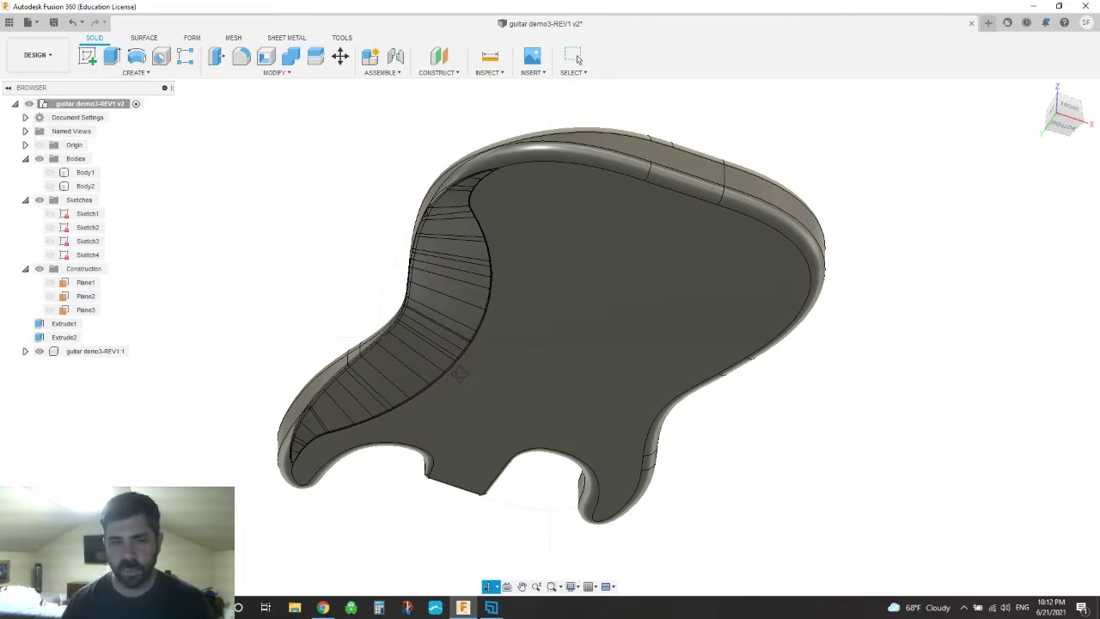
{"action": "left_click_drag", "start_coordinate": [654, 304], "coordinate": [625, 274]}
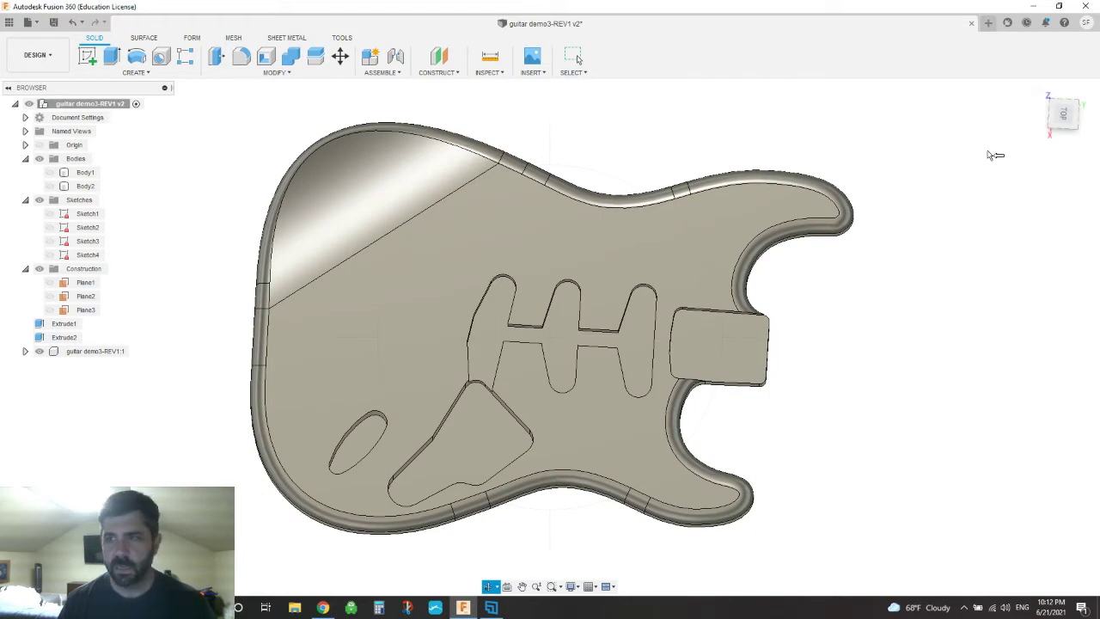
{"action": "left_click", "coordinate": [1067, 125]}
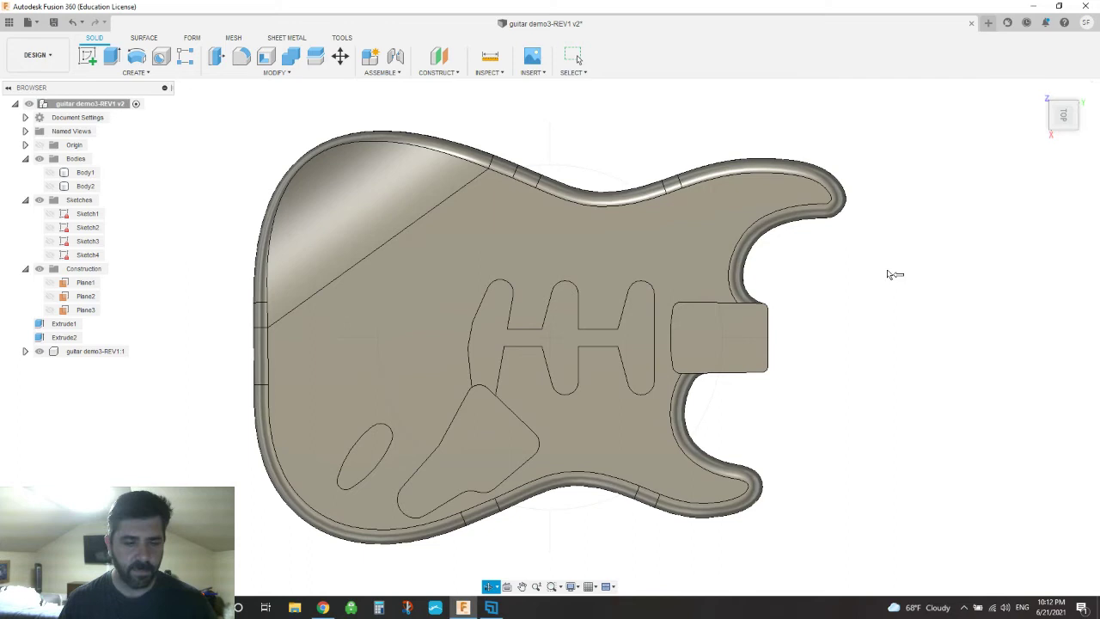
{"action": "key", "text": "Escape"}
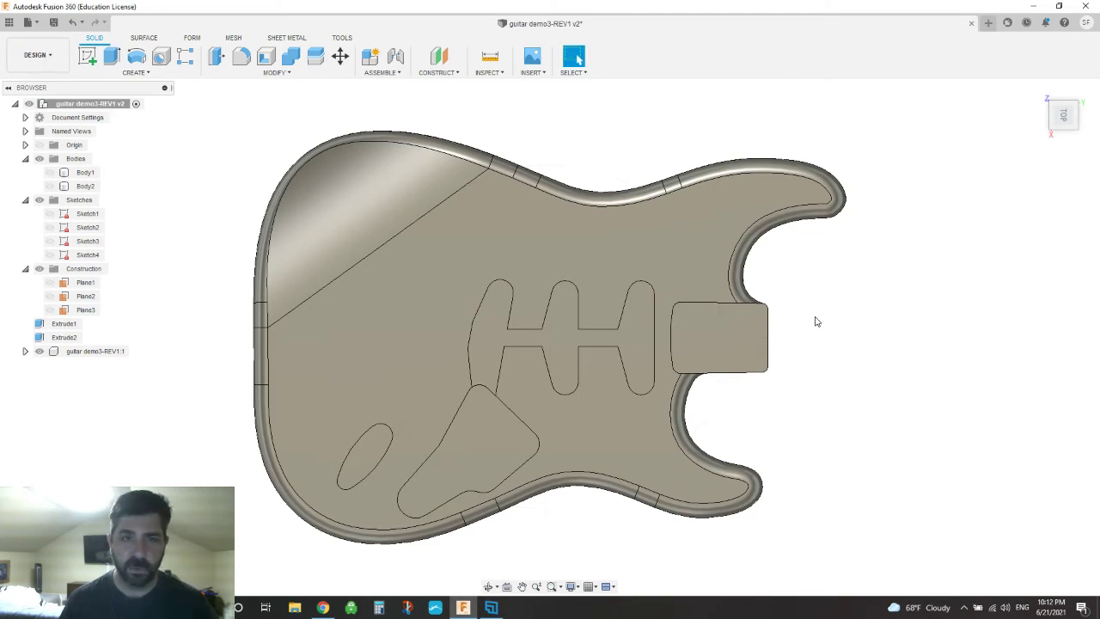
Construct an offset plane at 0.00 in from the guitar body's flat top face and start a sketch on it.
{"action": "left_click", "coordinate": [438, 57]}
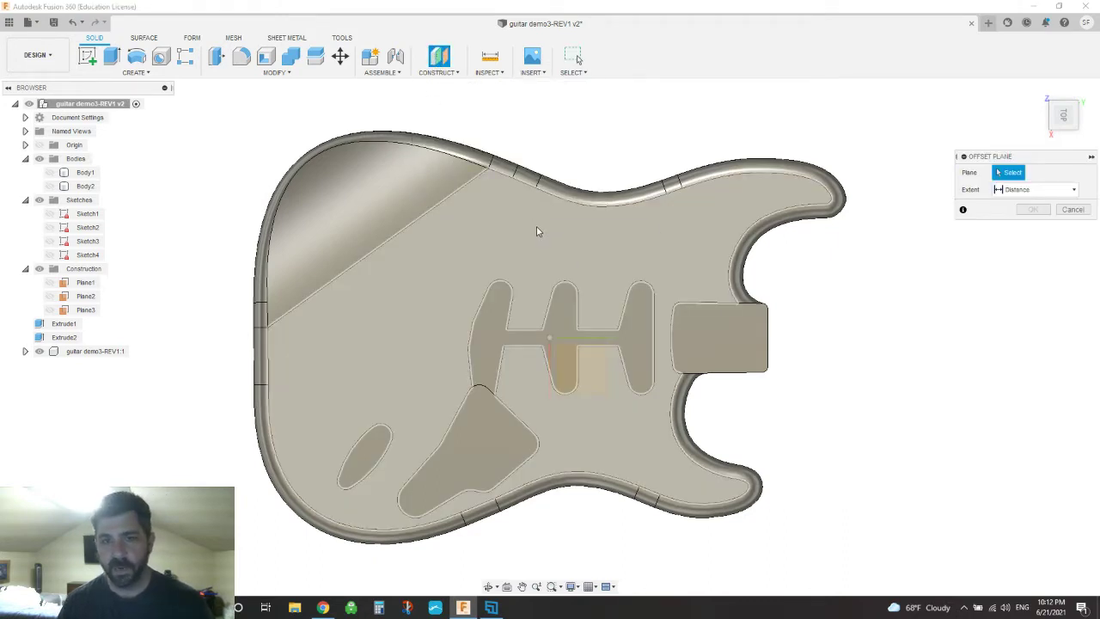
{"action": "left_click", "coordinate": [579, 243]}
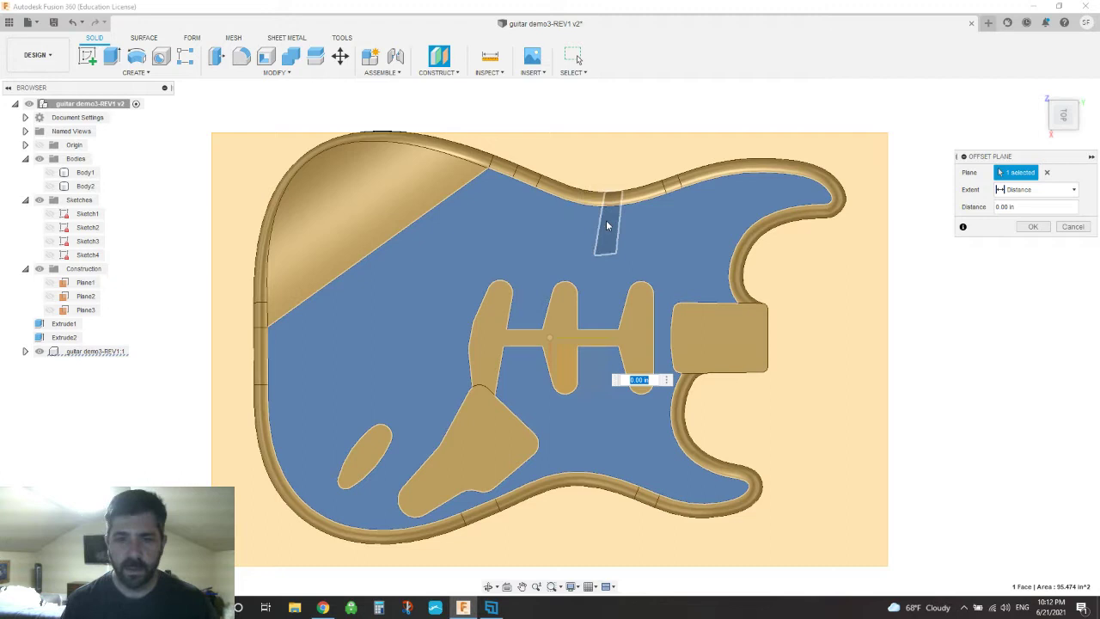
{"action": "left_click", "coordinate": [1033, 226]}
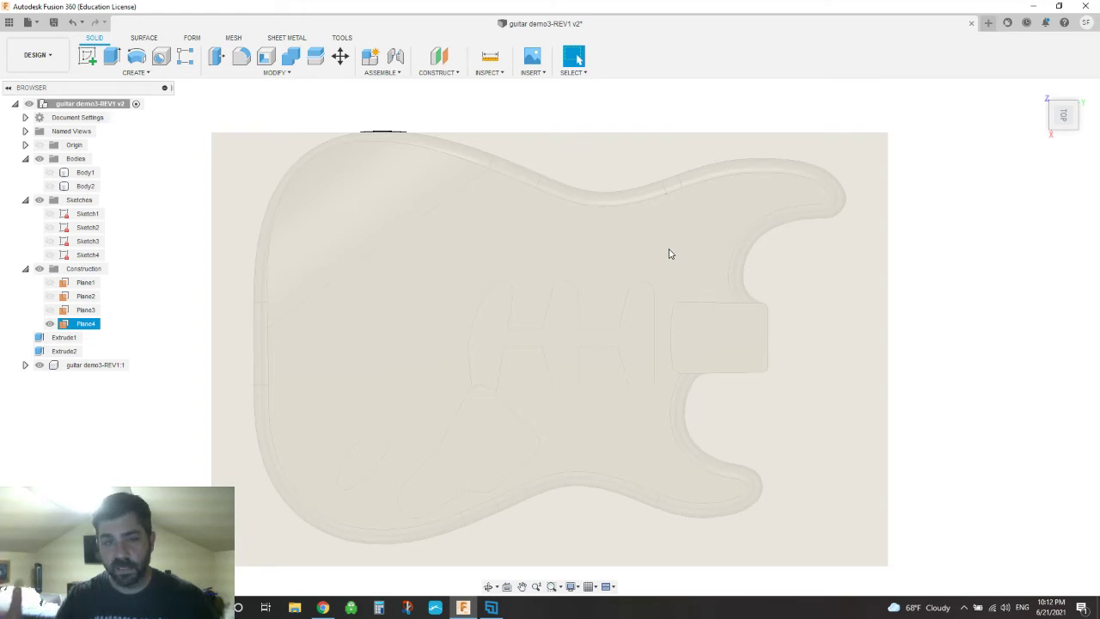
{"action": "left_click", "coordinate": [845, 340]}
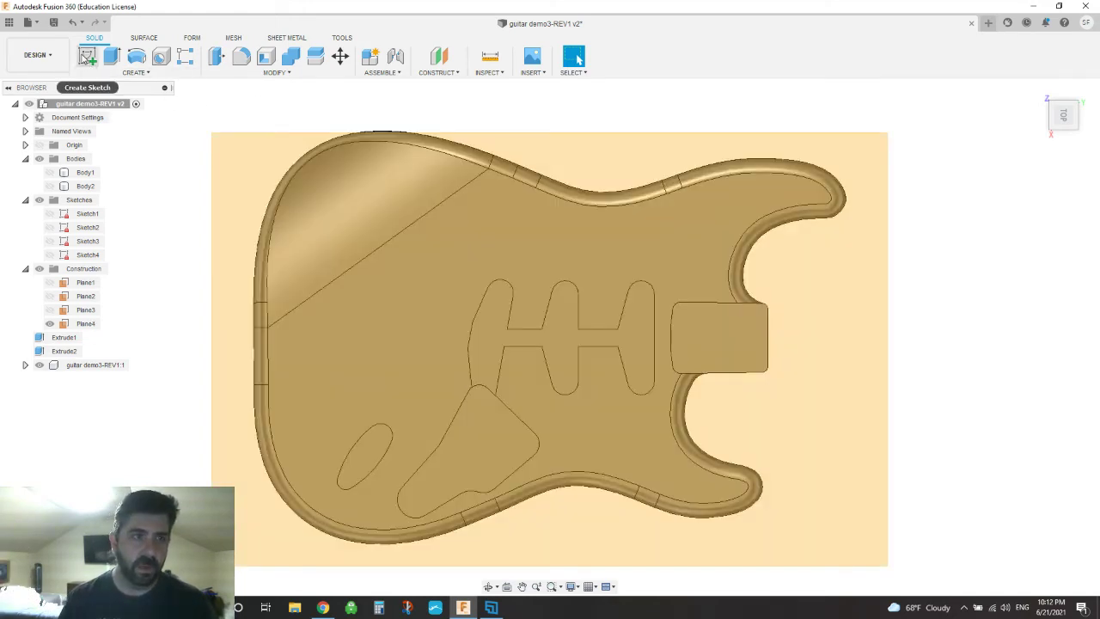
{"action": "left_click", "coordinate": [681, 171]}
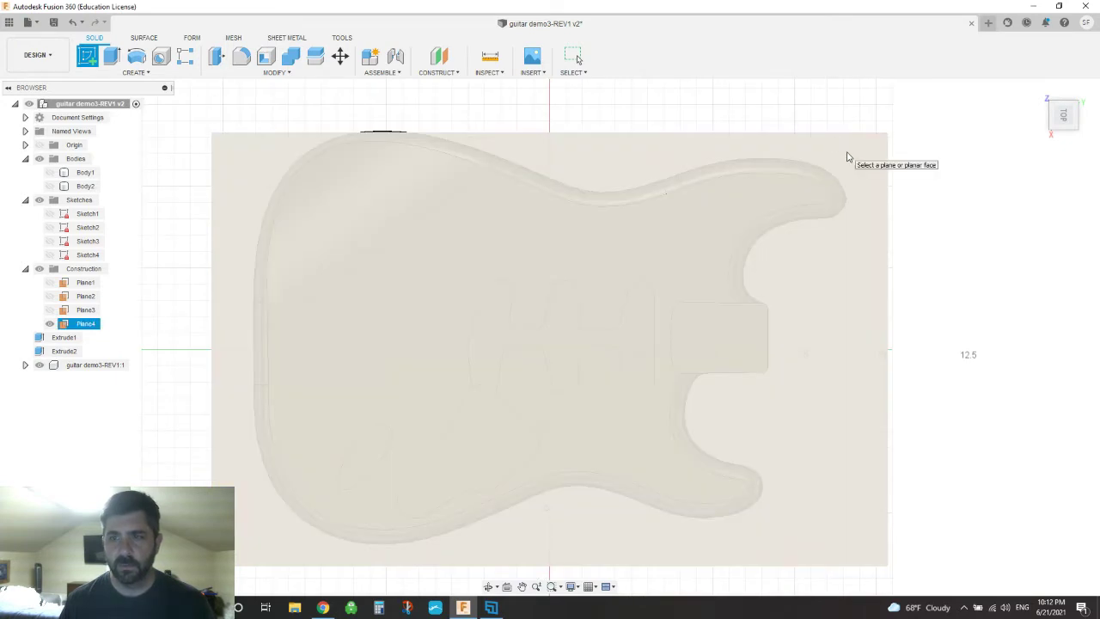
{"action": "left_click", "coordinate": [849, 156]}
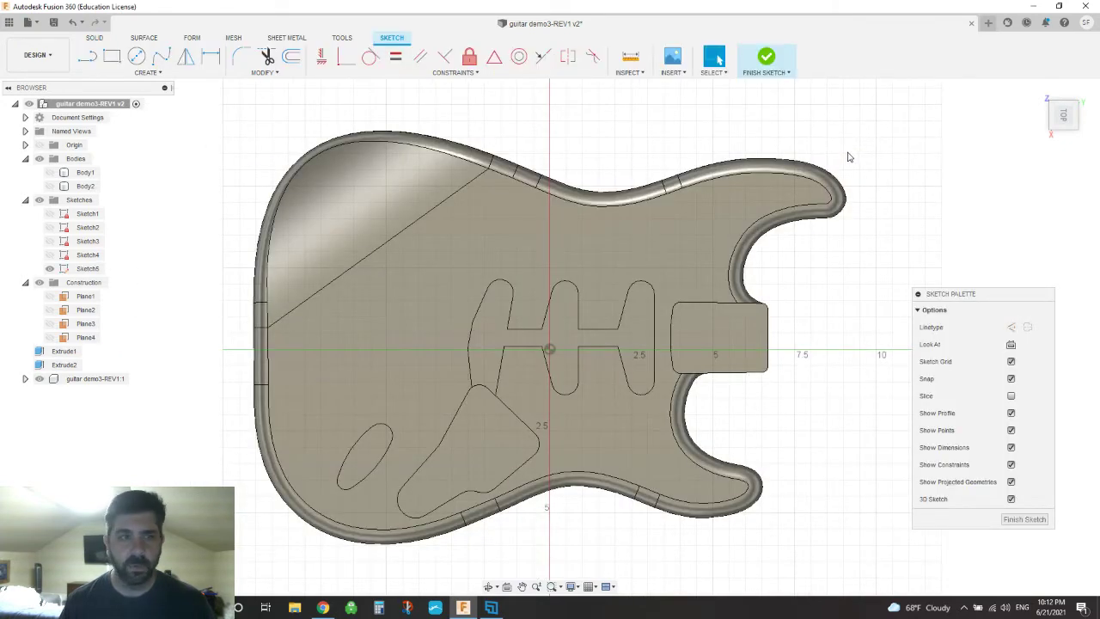
Start projecting geometry into the sketch, selecting the body's flat top face and the arm contour face.
{"action": "left_click", "coordinate": [143, 74]}
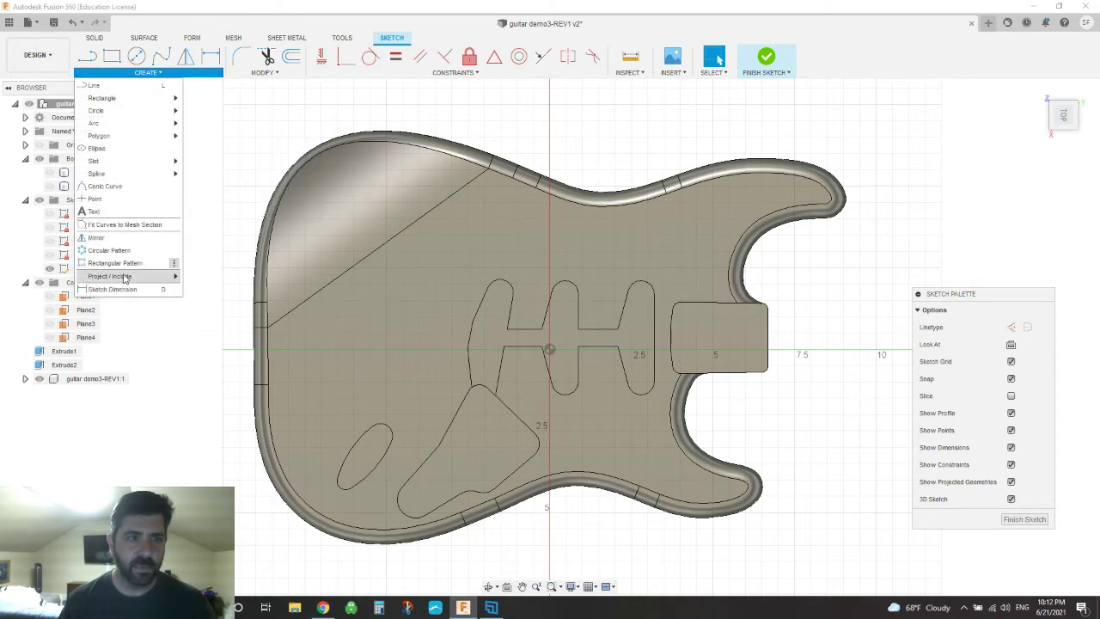
{"action": "mouse_move", "coordinate": [125, 279]}
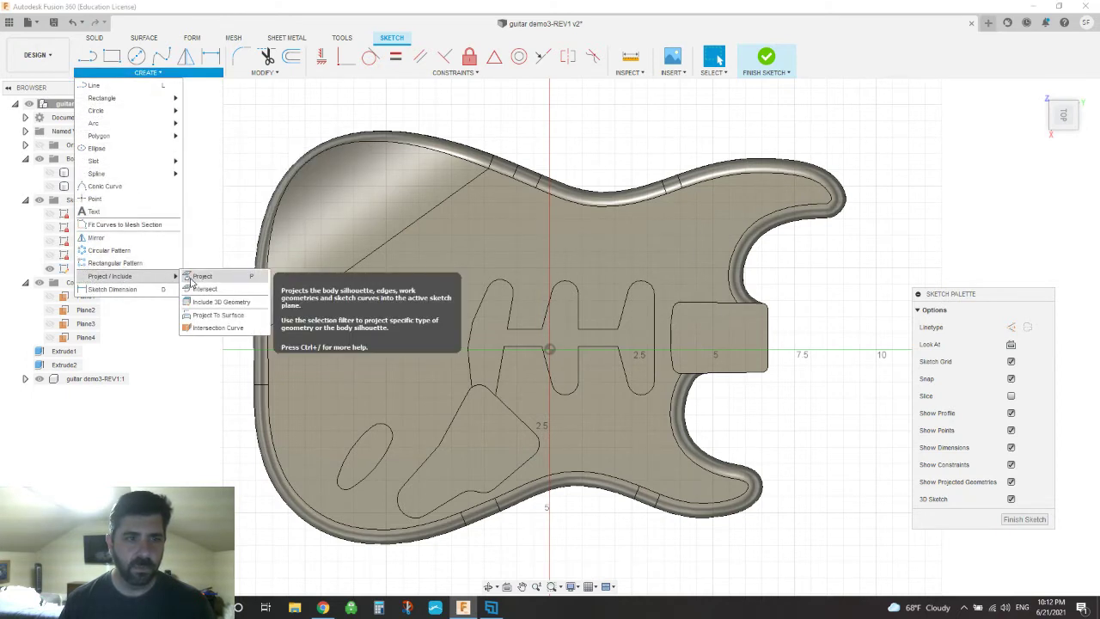
{"action": "left_click", "coordinate": [203, 278]}
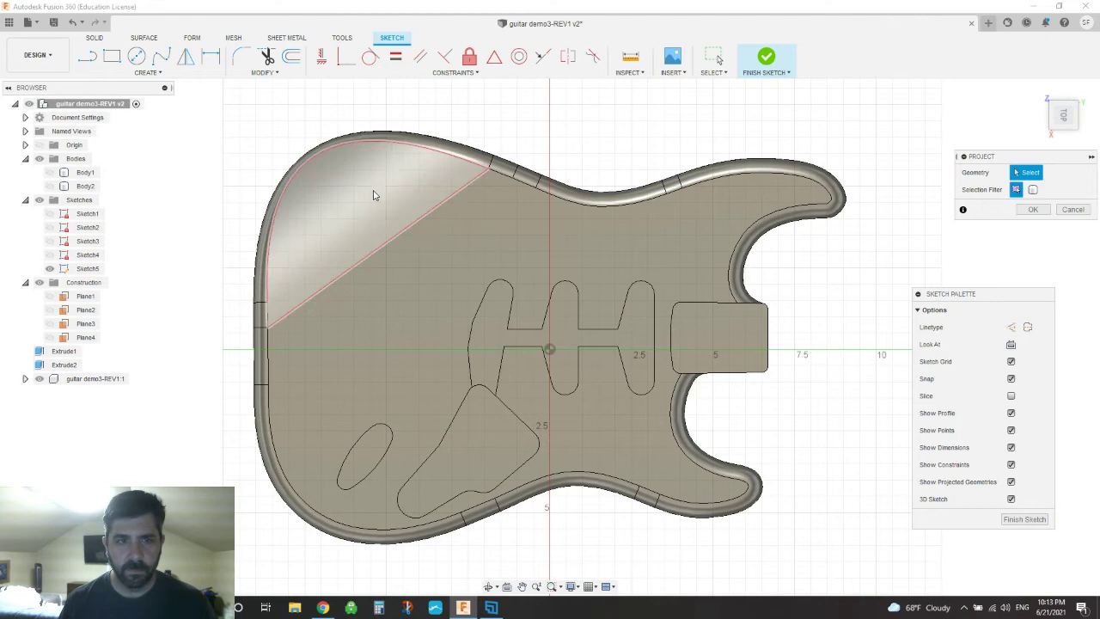
{"action": "left_click", "coordinate": [727, 219]}
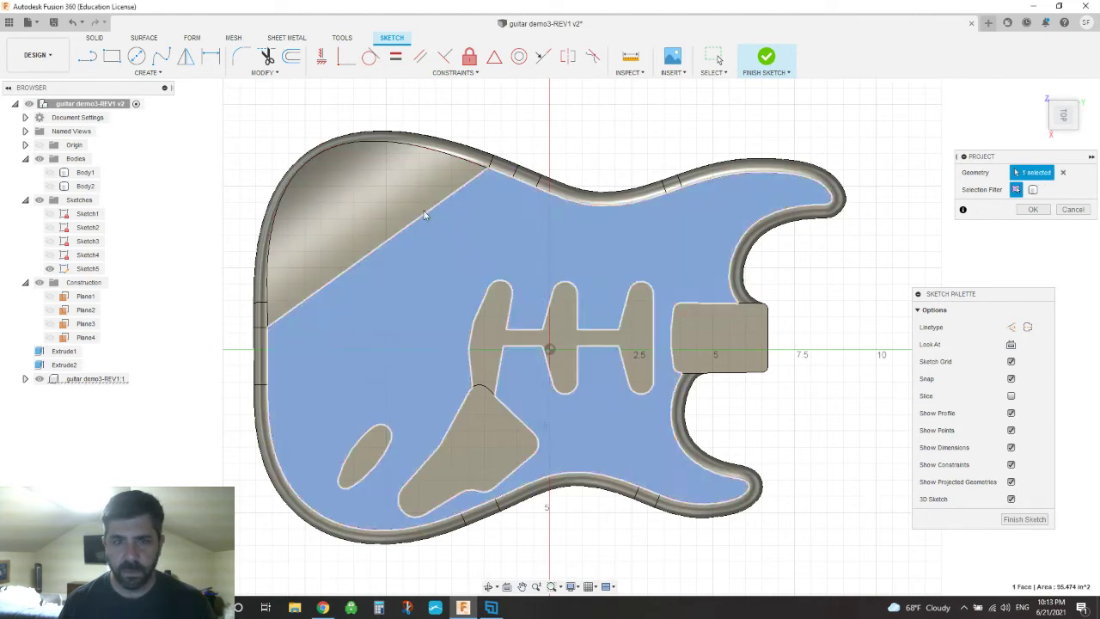
{"action": "left_click", "coordinate": [422, 172]}
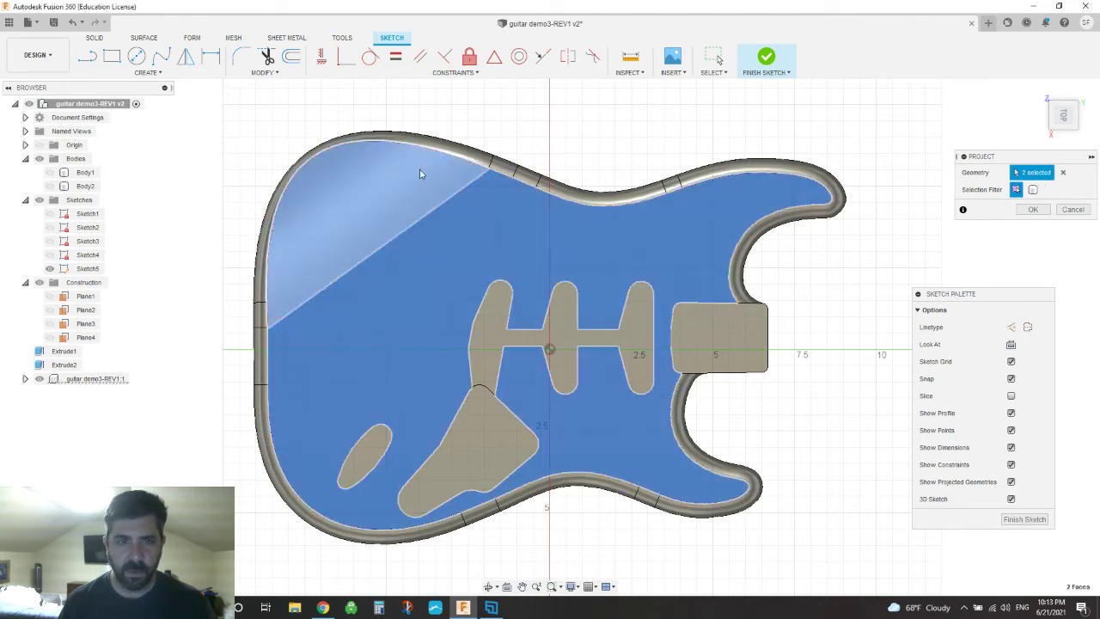
Add the rounded edge faces running from the arm contour past the waist and around the longer horn to the projection.
{"action": "left_click", "coordinate": [517, 178]}
{"action": "left_click", "coordinate": [574, 196]}
{"action": "left_click", "coordinate": [666, 185]}
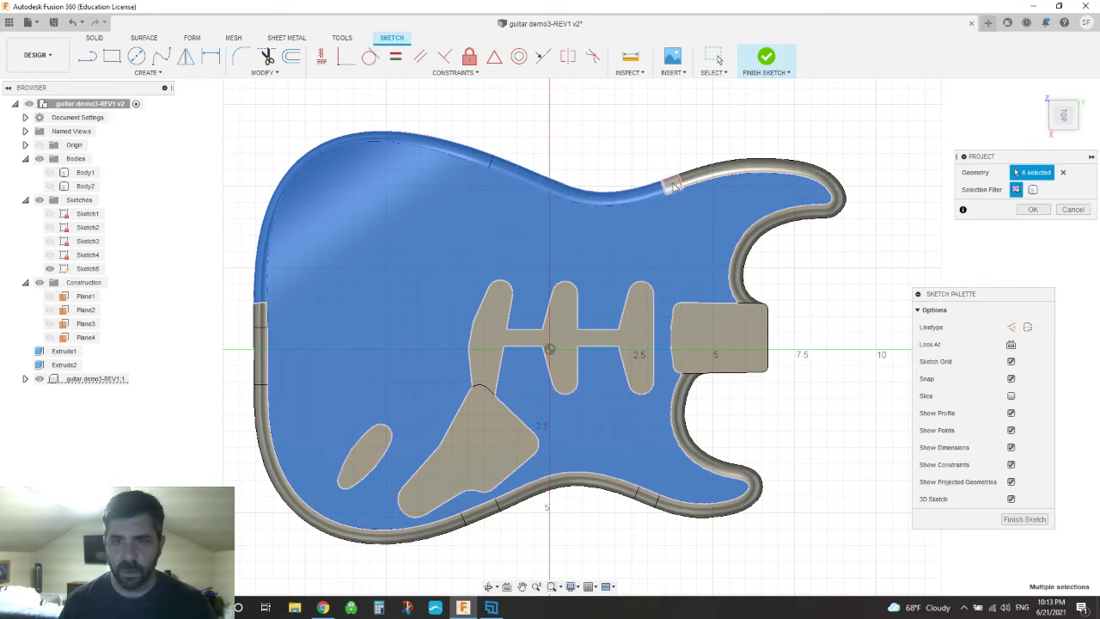
{"action": "left_click", "coordinate": [700, 177]}
Add the neck pocket, pickup cavity, control cavity and jack slot faces to the projection.
{"action": "left_click", "coordinate": [718, 322]}
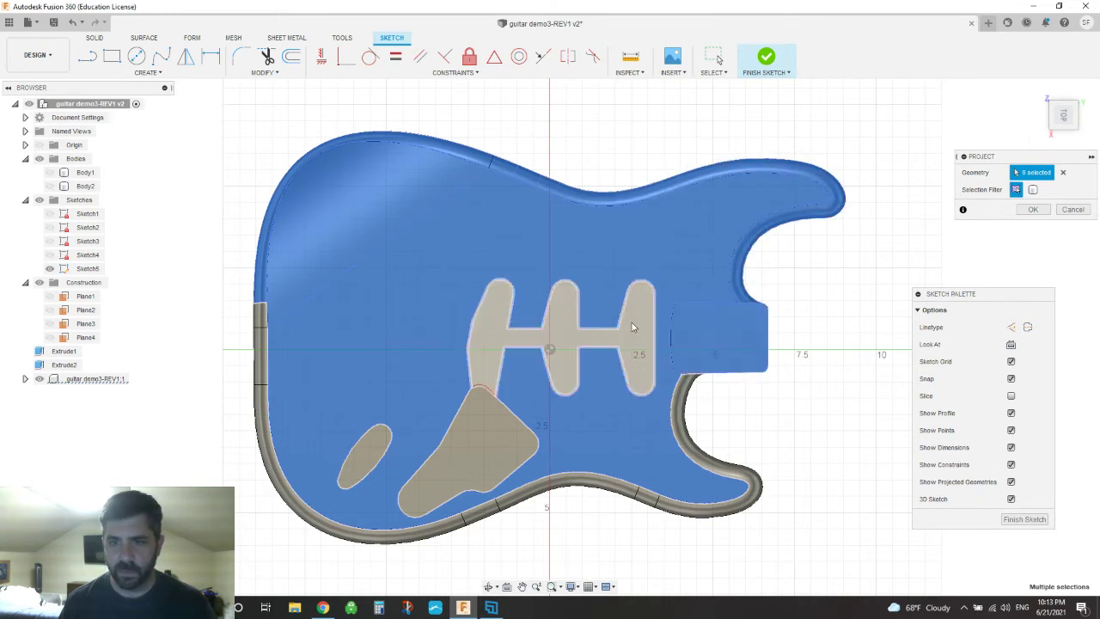
{"action": "left_click", "coordinate": [631, 323]}
{"action": "left_click", "coordinate": [486, 425]}
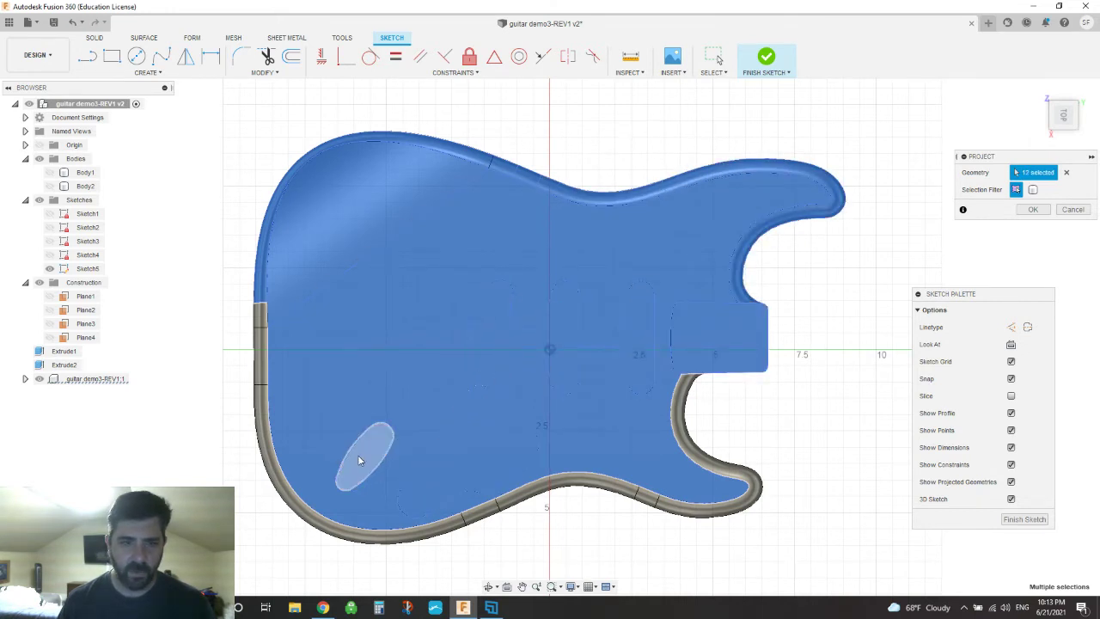
{"action": "left_click", "coordinate": [359, 459]}
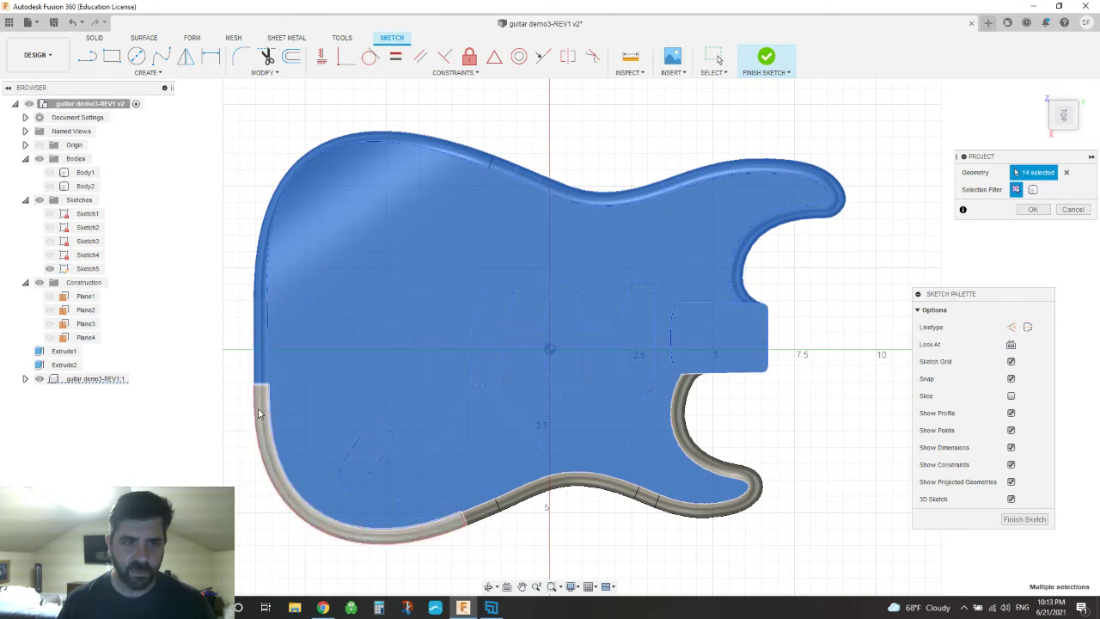
Add the remaining rounded edge faces along the lower bout, waist and shorter horn to the projection, then apply it and finish the sketch.
{"action": "left_click", "coordinate": [262, 426]}
{"action": "left_click", "coordinate": [453, 531]}
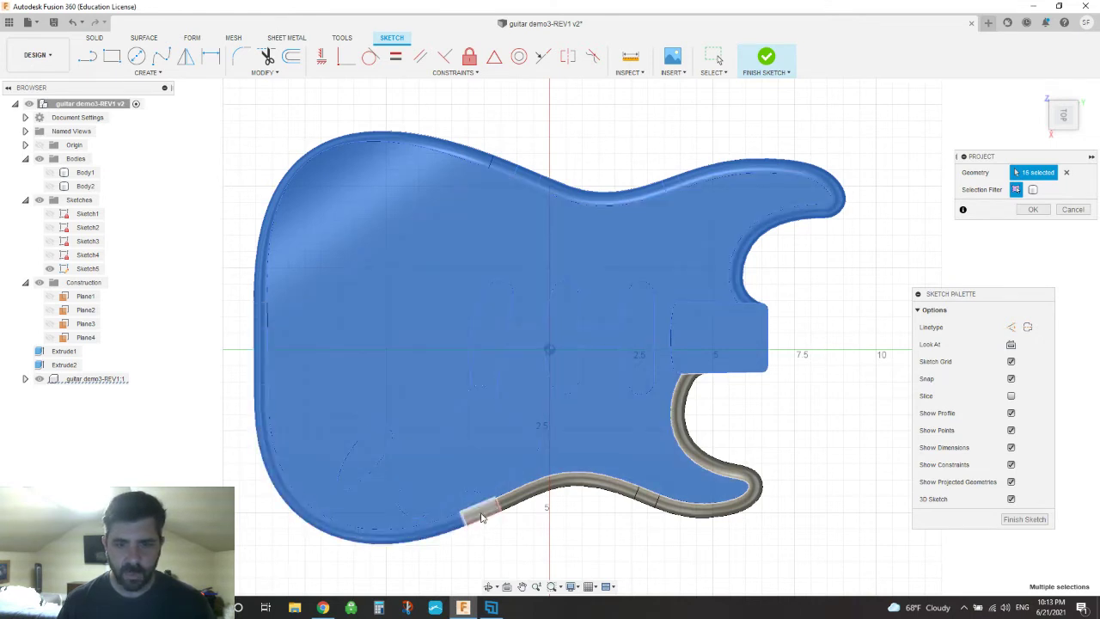
{"action": "left_click", "coordinate": [482, 512]}
{"action": "left_click", "coordinate": [519, 504]}
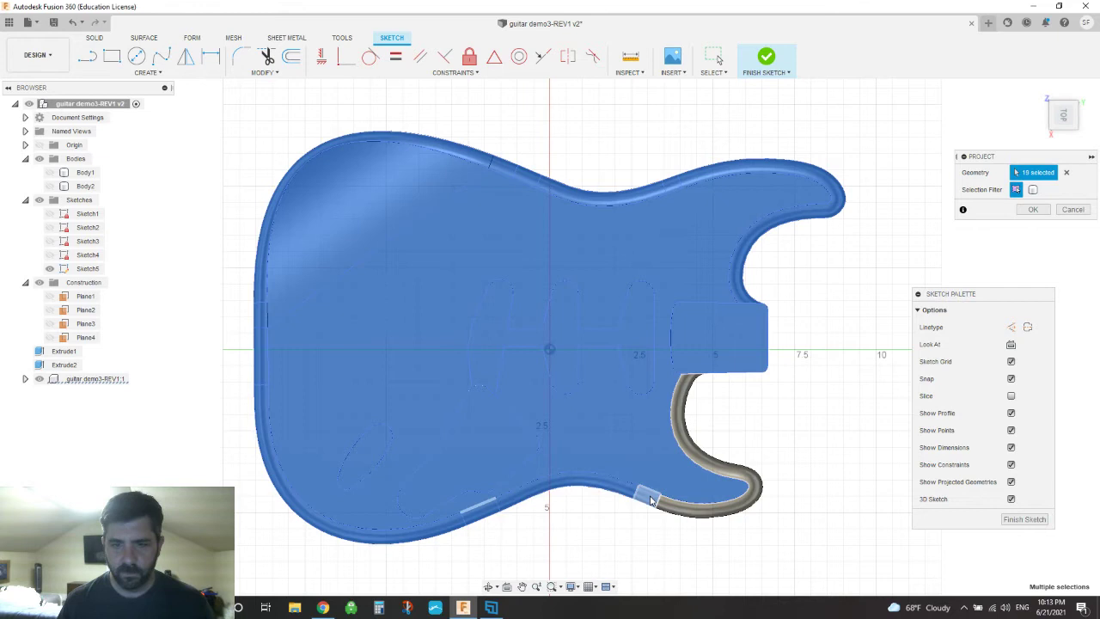
{"action": "left_click", "coordinate": [687, 512]}
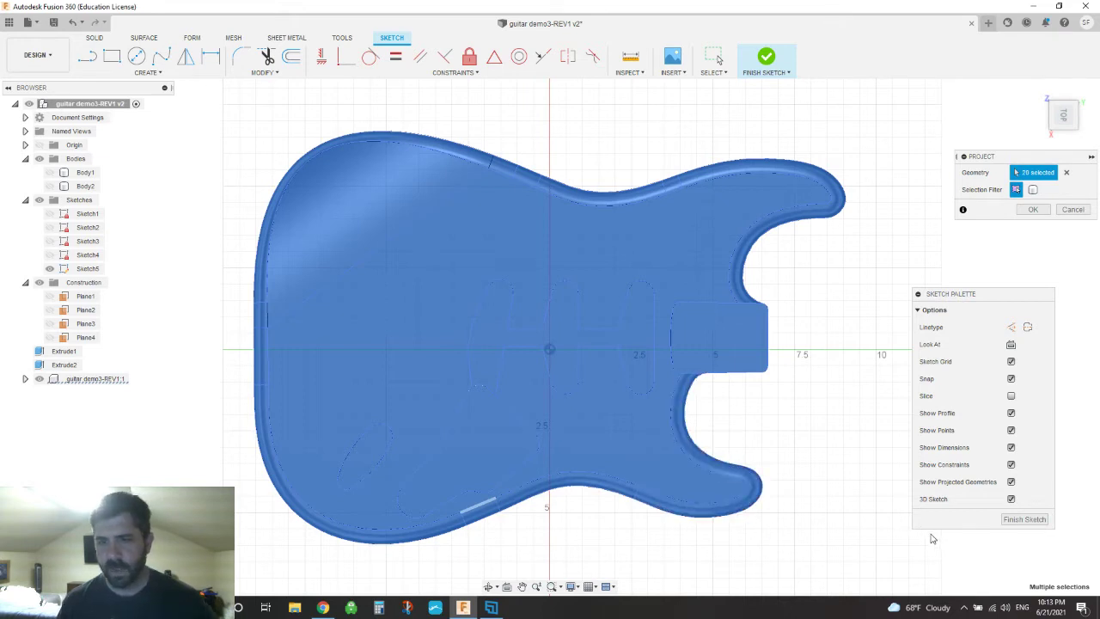
{"action": "left_click", "coordinate": [1030, 210]}
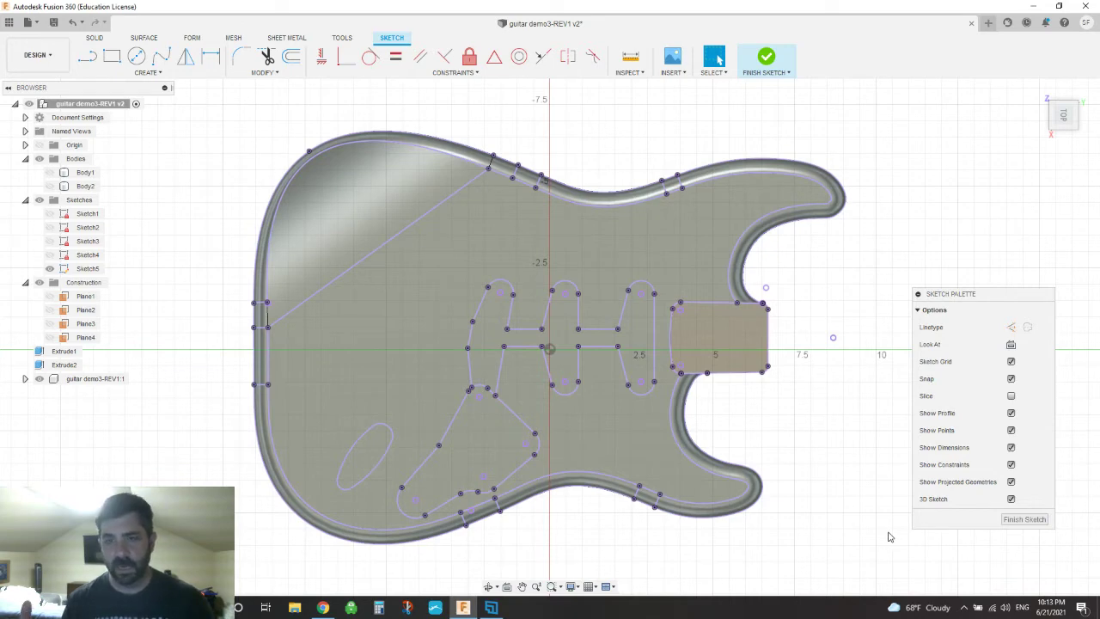
{"action": "left_click", "coordinate": [1024, 519]}
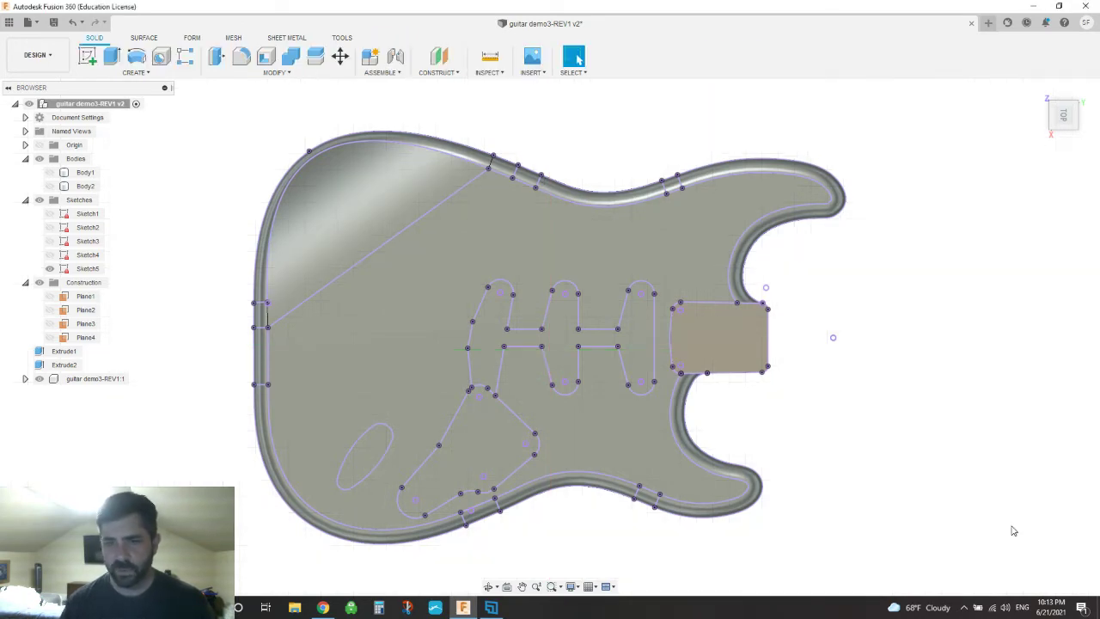
Hide the original guitar component, leaving only the projected sketch displayed.
{"action": "left_click", "coordinate": [39, 379]}
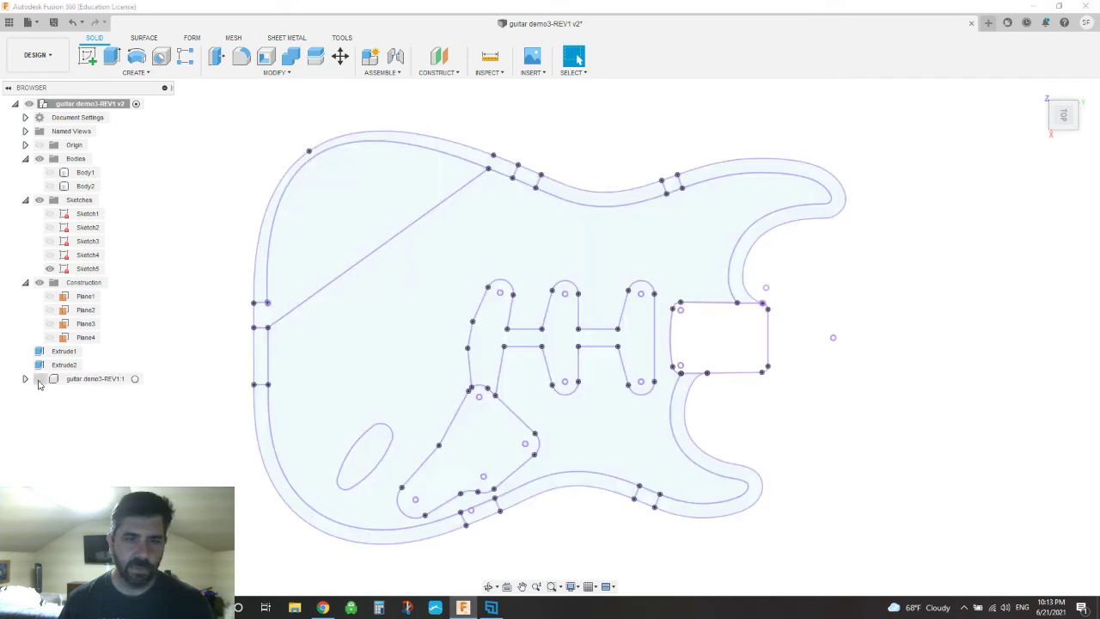
{"action": "left_click", "coordinate": [487, 586]}
{"action": "mouse_move", "coordinate": [452, 550]}
{"action": "left_mouse_down"}
{"action": "mouse_move", "coordinate": [456, 434]}
{"action": "mouse_move", "coordinate": [449, 518]}
{"action": "mouse_move", "coordinate": [459, 527]}
{"action": "left_mouse_up"}
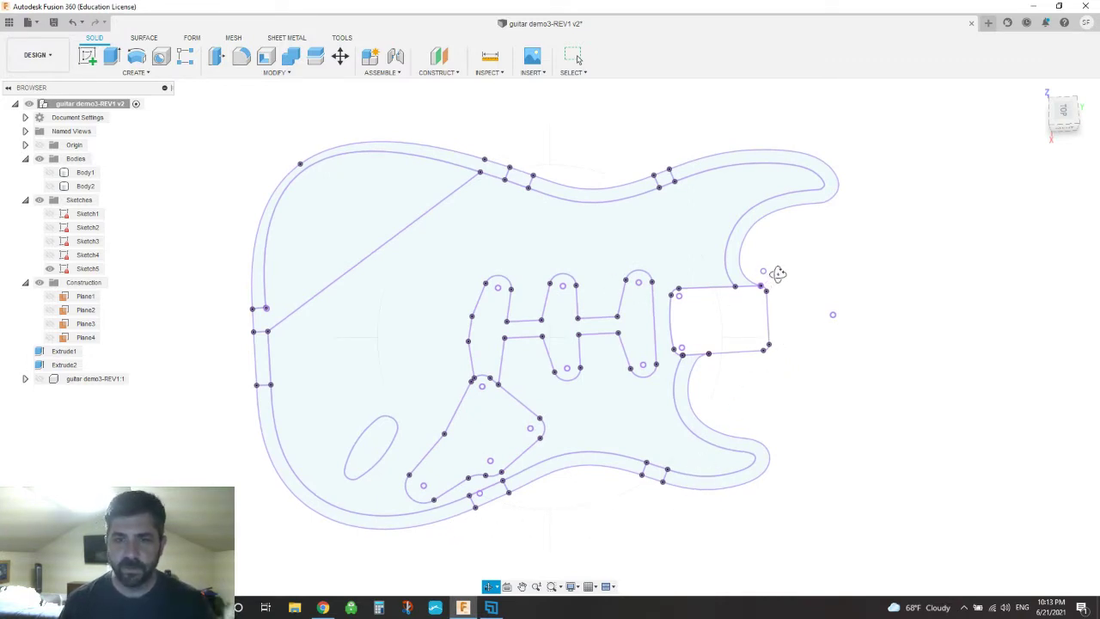
{"action": "scroll", "coordinate": [773, 280], "scroll_direction": "down", "scroll_amount": 2}
{"action": "scroll", "coordinate": [773, 280], "scroll_direction": "up", "scroll_amount": 2}
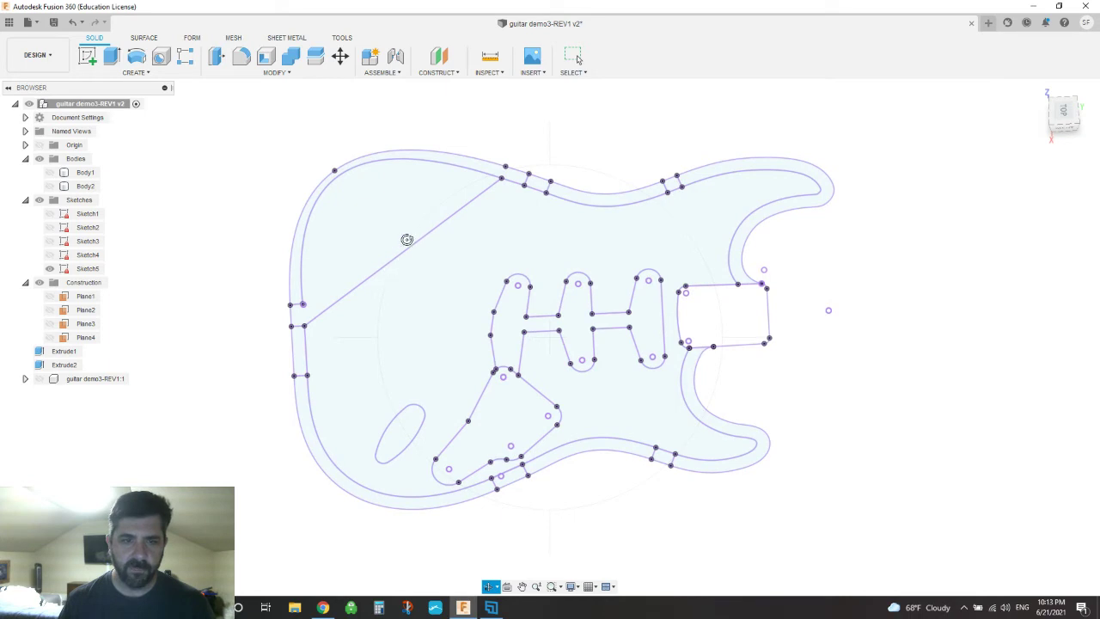
Examine the projected sketch's arm contour line, neck pocket corners, arc centre points and edge profiles.
{"action": "key", "text": "Escape"}
{"action": "left_click", "coordinate": [417, 246]}
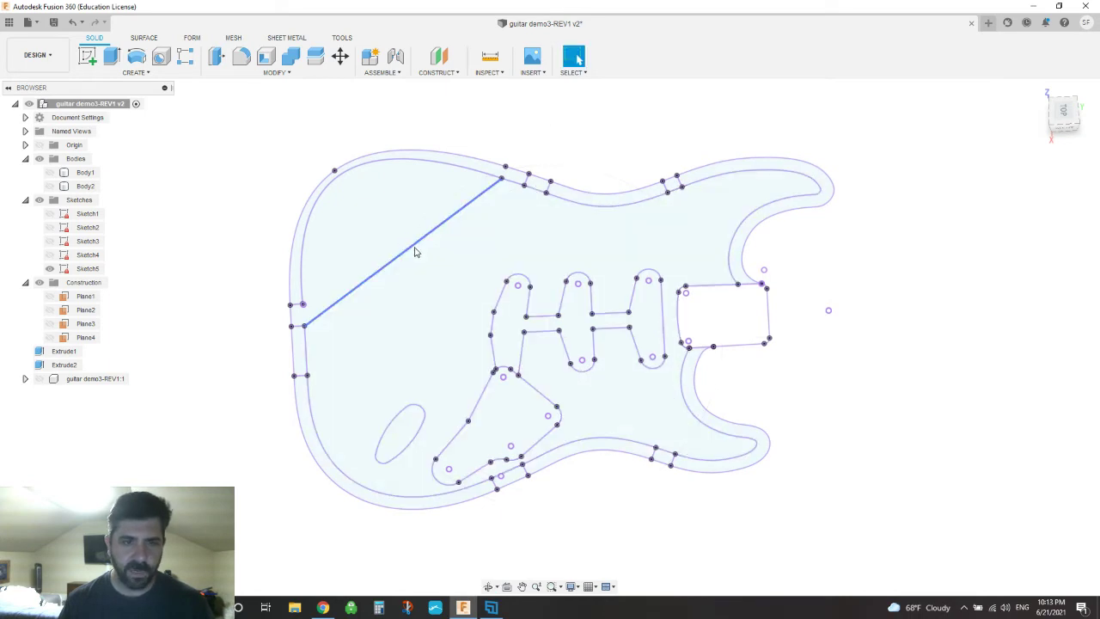
{"action": "right_click", "coordinate": [327, 315]}
{"action": "left_click", "coordinate": [841, 424]}
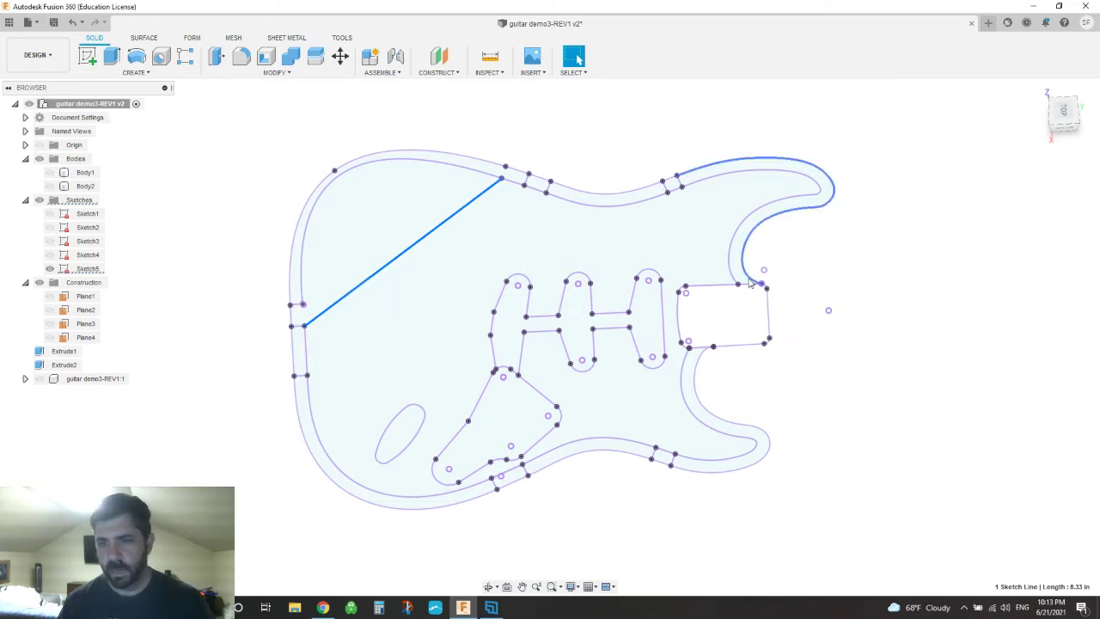
{"action": "scroll", "coordinate": [767, 311], "scroll_direction": "down", "scroll_amount": 2}
{"action": "scroll", "coordinate": [767, 311], "scroll_direction": "up", "scroll_amount": 2}
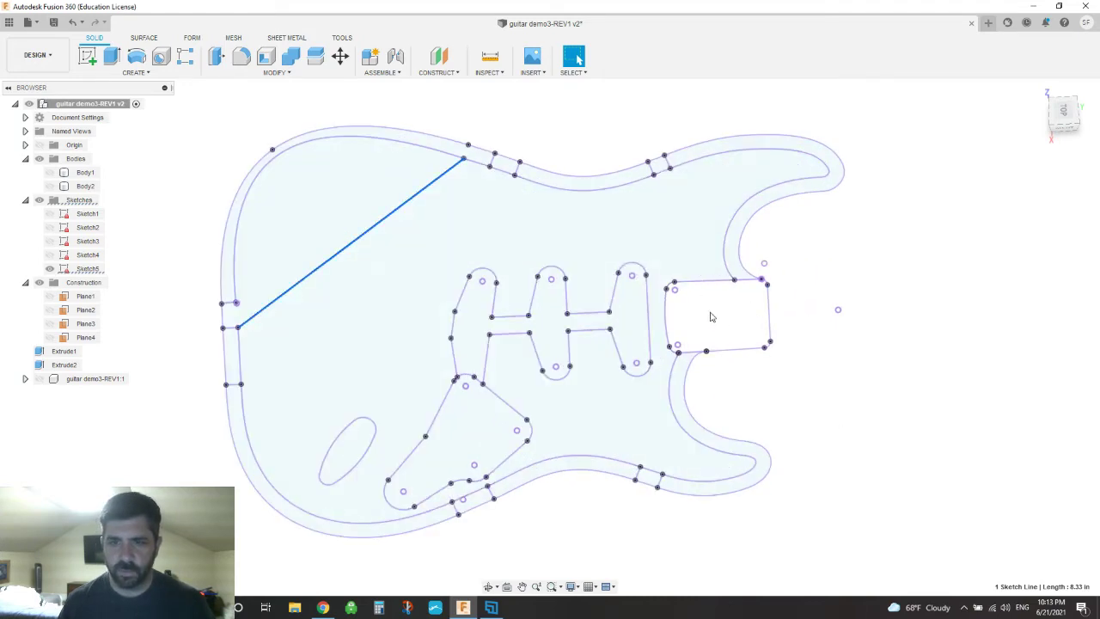
{"action": "key", "text": "Escape"}
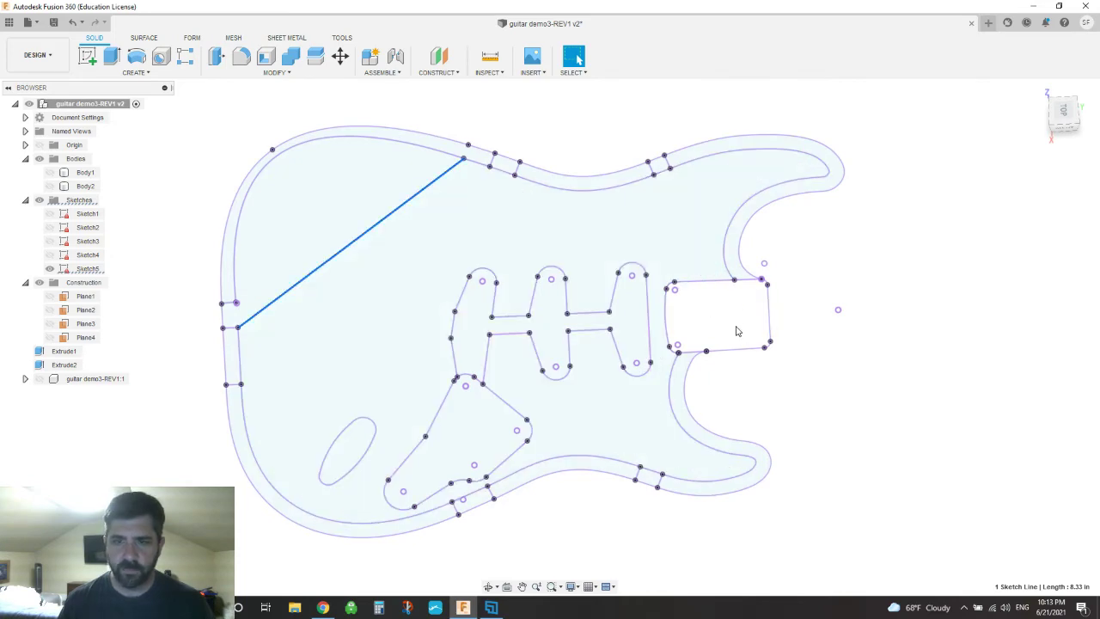
{"action": "scroll", "coordinate": [745, 340], "scroll_direction": "down", "scroll_amount": 2}
{"action": "scroll", "coordinate": [688, 365], "scroll_direction": "up", "scroll_amount": 2}
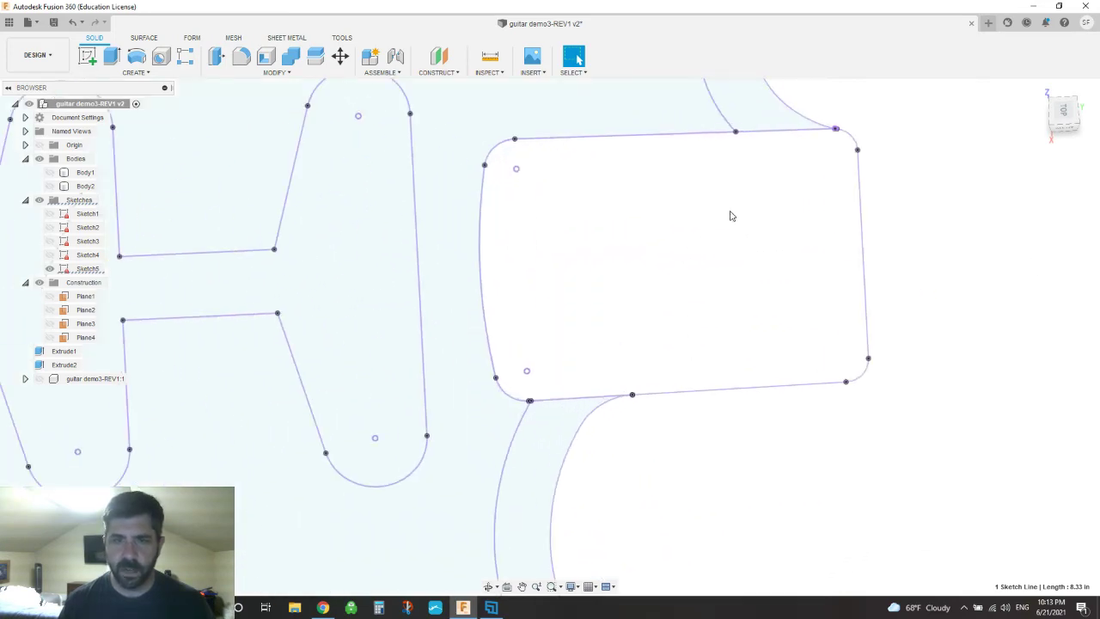
{"action": "scroll", "coordinate": [904, 258], "scroll_direction": "down", "scroll_amount": 2}
{"action": "scroll", "coordinate": [728, 216], "scroll_direction": "down", "scroll_amount": 1}
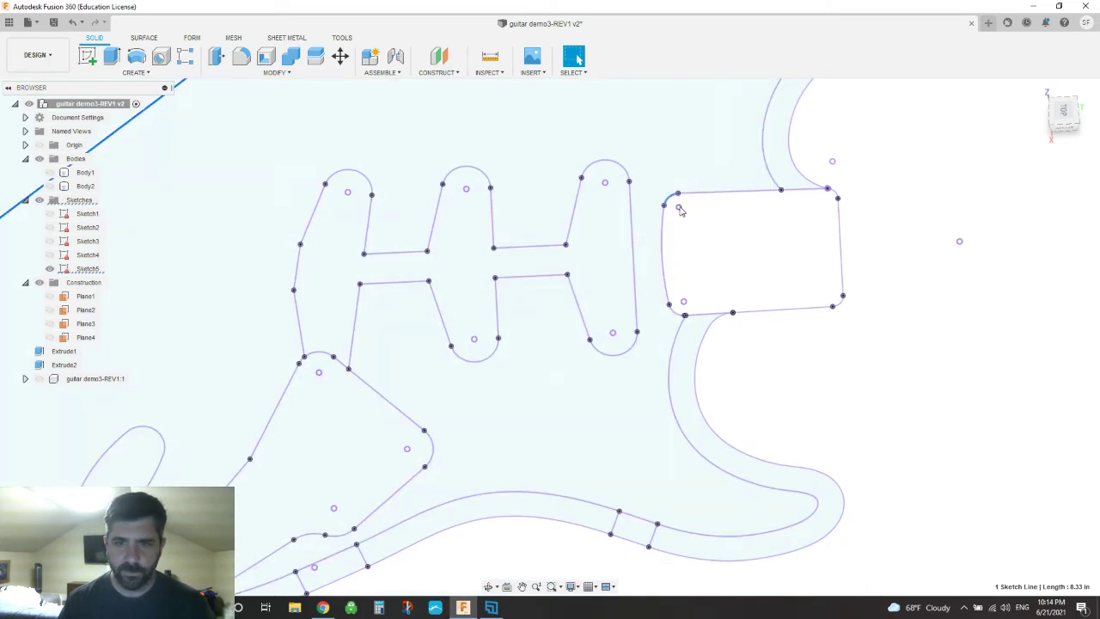
{"action": "left_click", "coordinate": [678, 211]}
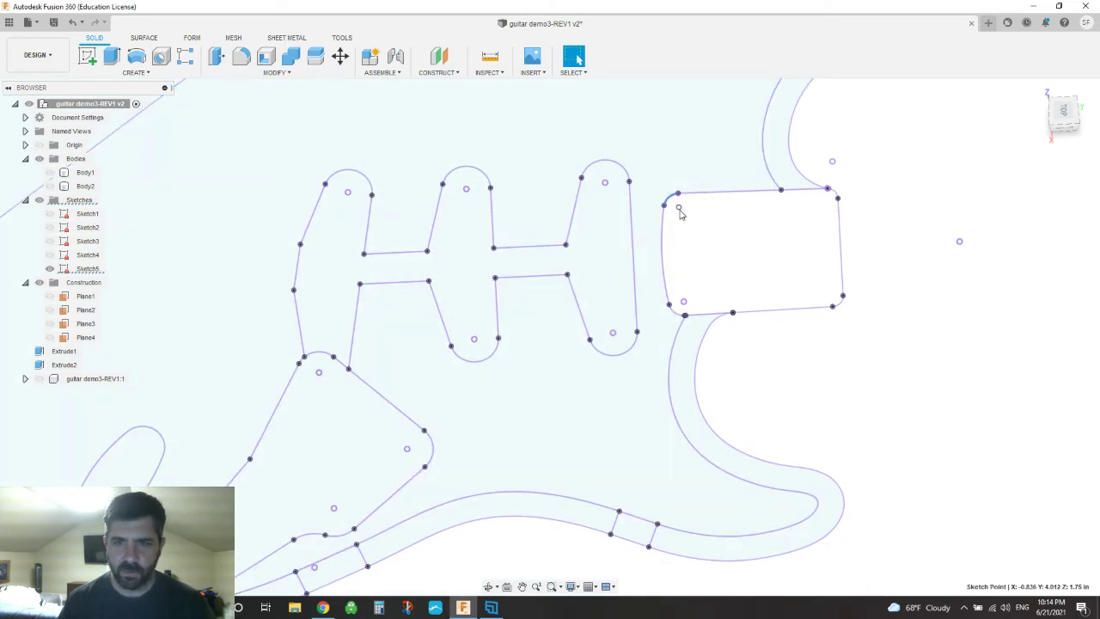
{"action": "left_click", "coordinate": [685, 305]}
{"action": "scroll", "coordinate": [851, 333], "scroll_direction": "down", "scroll_amount": 5}
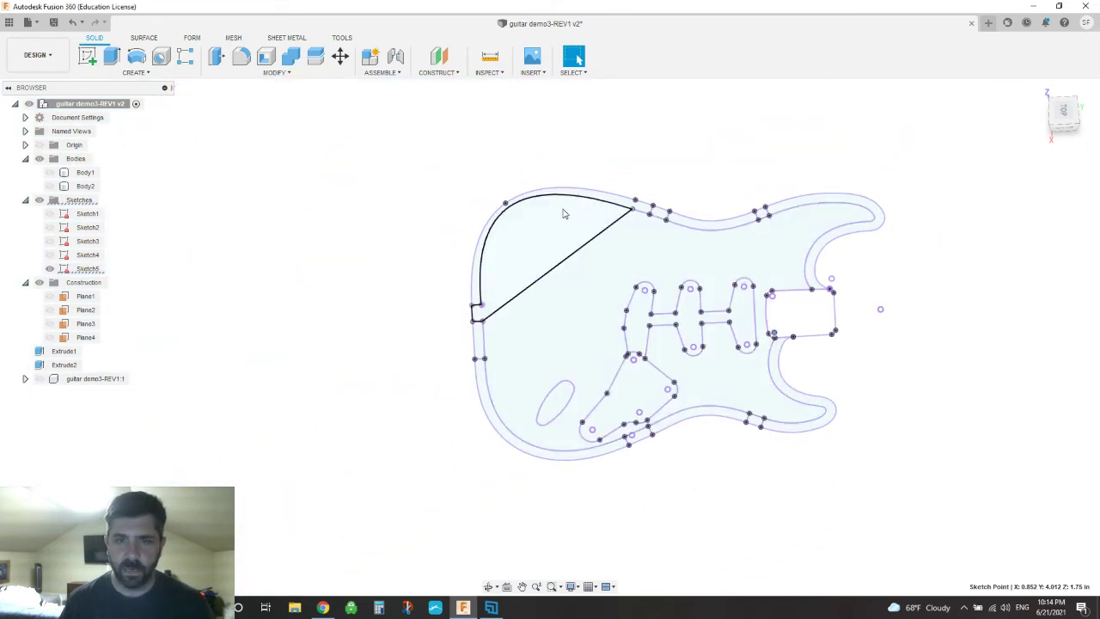
{"action": "left_click", "coordinate": [594, 197]}
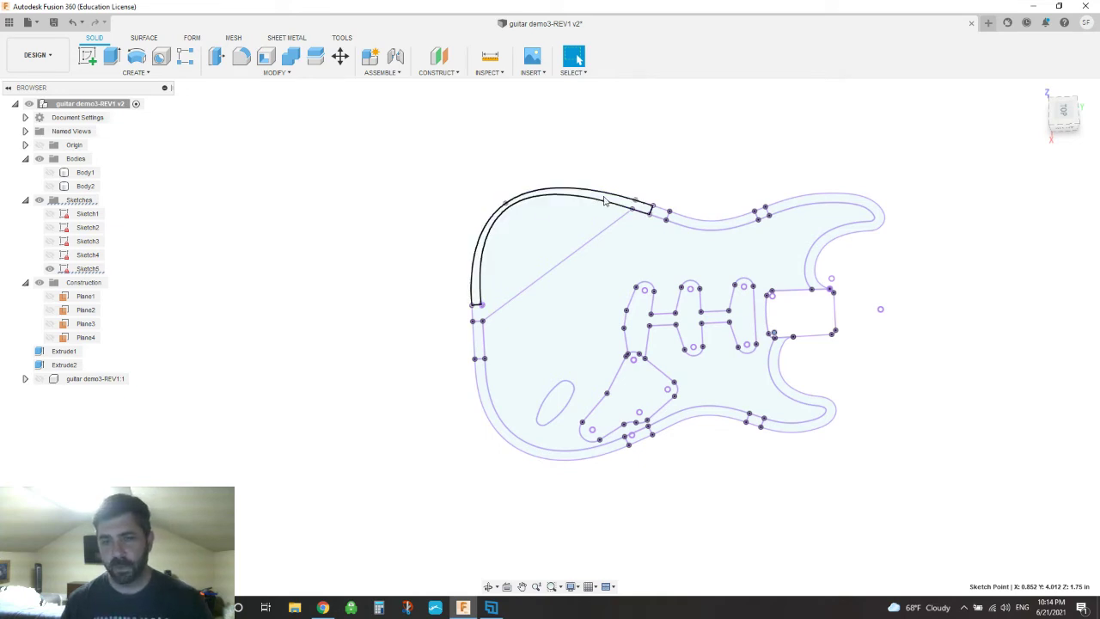
{"action": "key", "text": "Delete"}
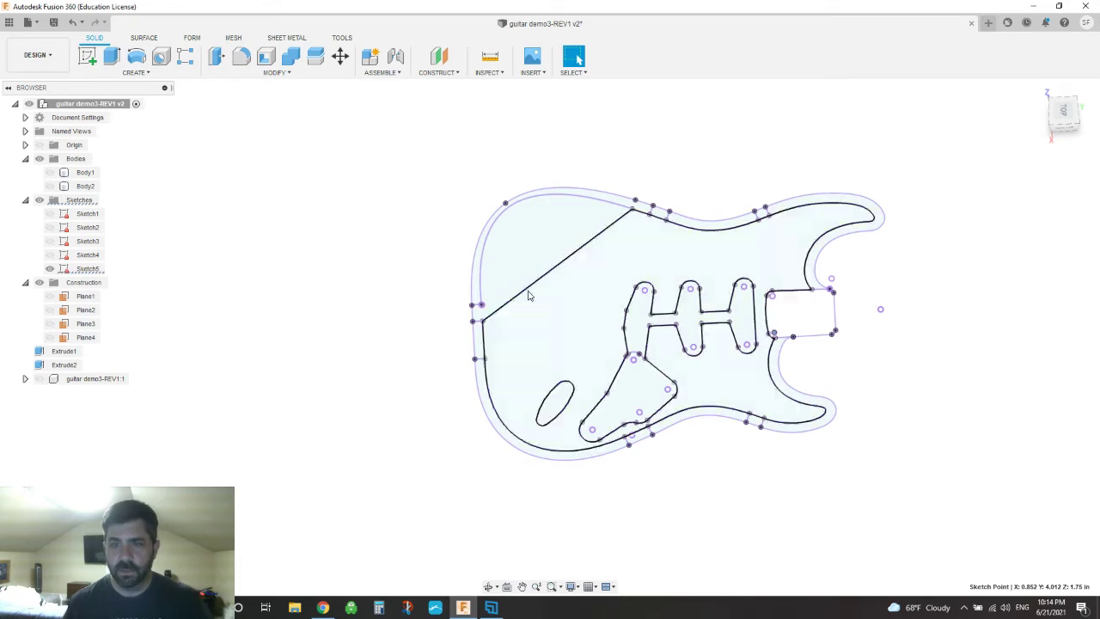
Start an Extrude with the arm-side edge strips, the main top face and the arm contour area as profiles.
{"action": "key", "text": "e"}
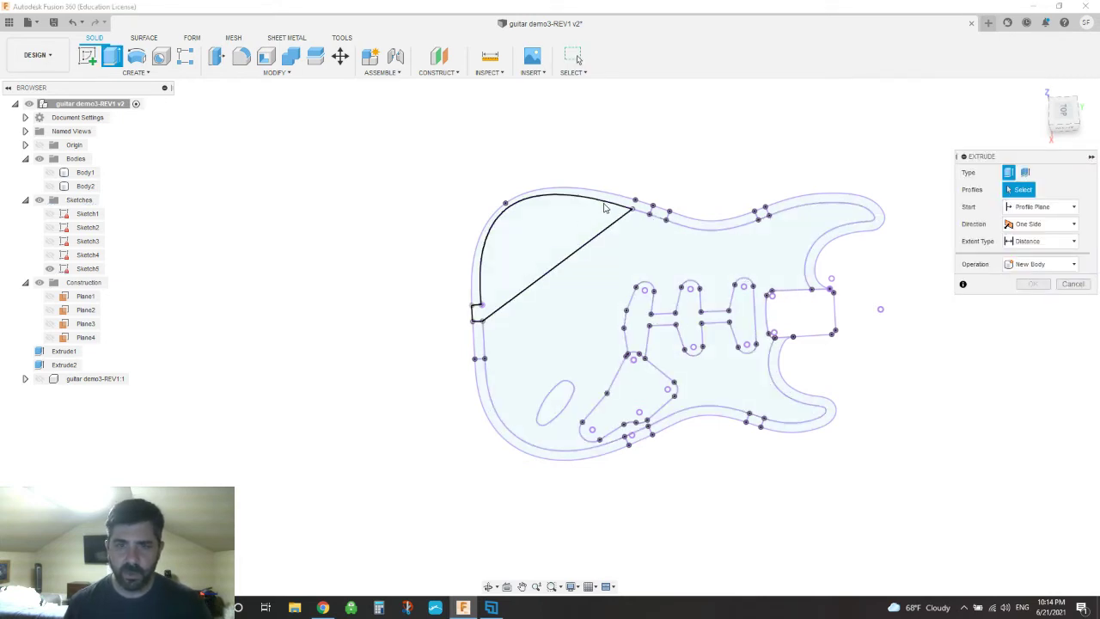
{"action": "left_click", "coordinate": [606, 204]}
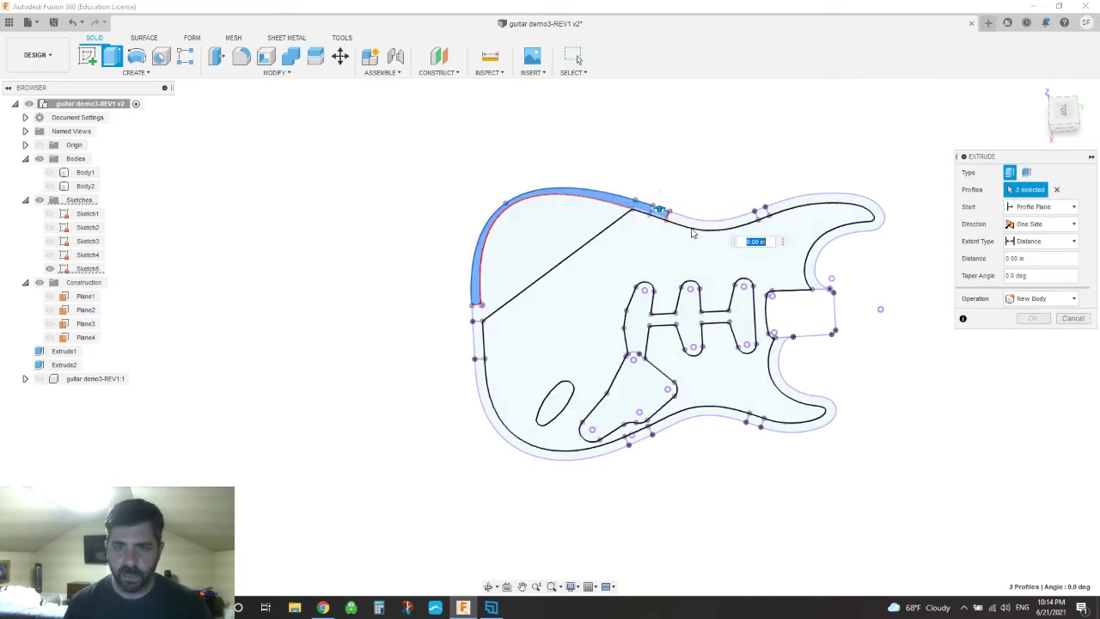
{"action": "left_click", "coordinate": [700, 225]}
{"action": "left_click", "coordinate": [593, 258]}
{"action": "left_click", "coordinate": [551, 249]}
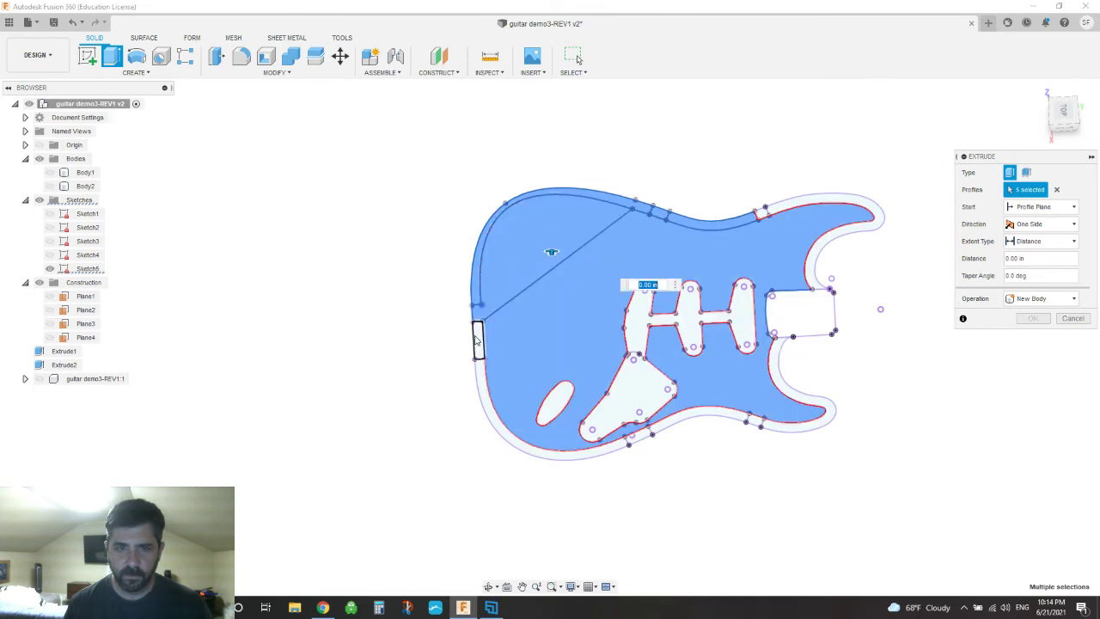
Add the lower bout edge strips, jack slot, control cavity and pickup cavity profiles to the extrusion.
{"action": "left_click", "coordinate": [485, 391]}
{"action": "left_click", "coordinate": [542, 451]}
{"action": "left_click", "coordinate": [555, 399]}
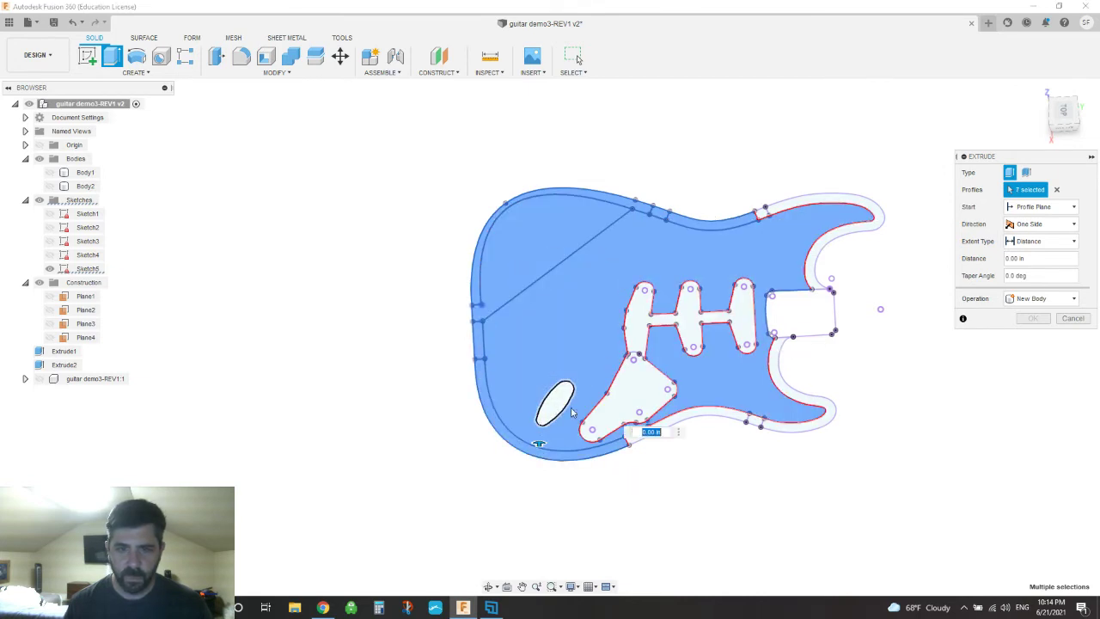
{"action": "left_click", "coordinate": [636, 391]}
{"action": "left_click", "coordinate": [735, 336]}
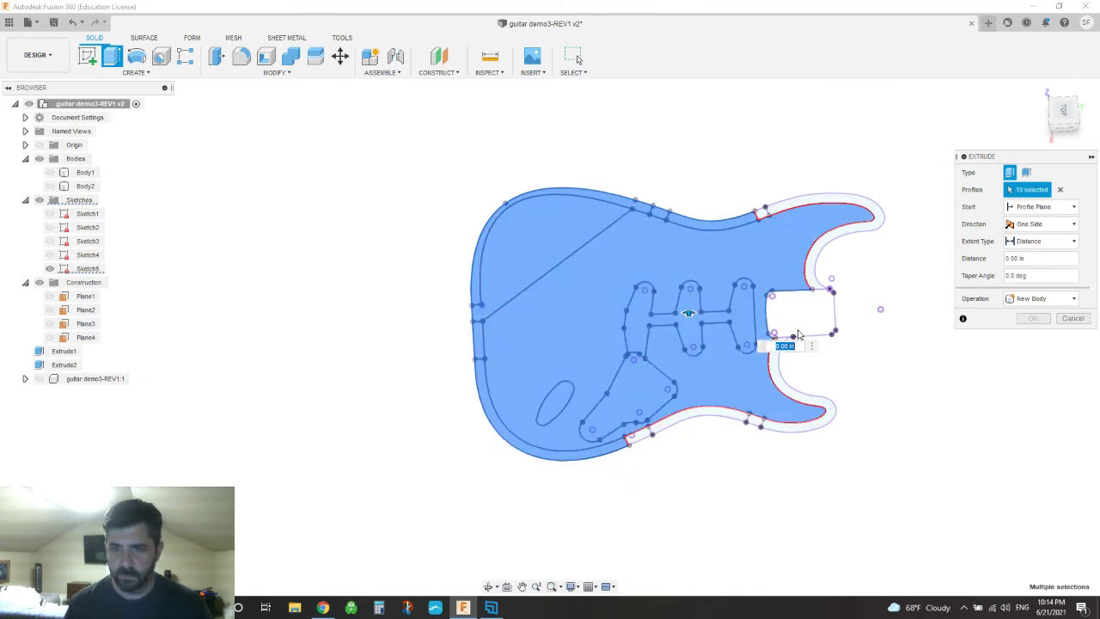
Add the remaining edge strips along the waist and around both horns to the extrusion, leaving the neck pocket out.
{"action": "left_click", "coordinate": [699, 413]}
{"action": "left_click", "coordinate": [676, 428]}
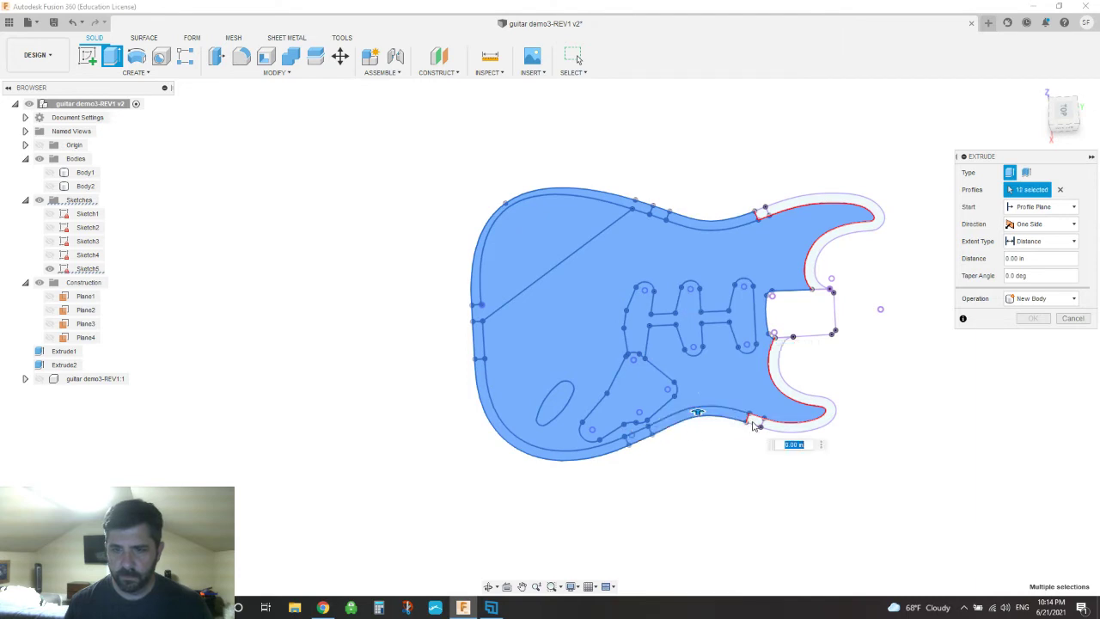
{"action": "left_click", "coordinate": [756, 421]}
{"action": "left_click", "coordinate": [786, 365]}
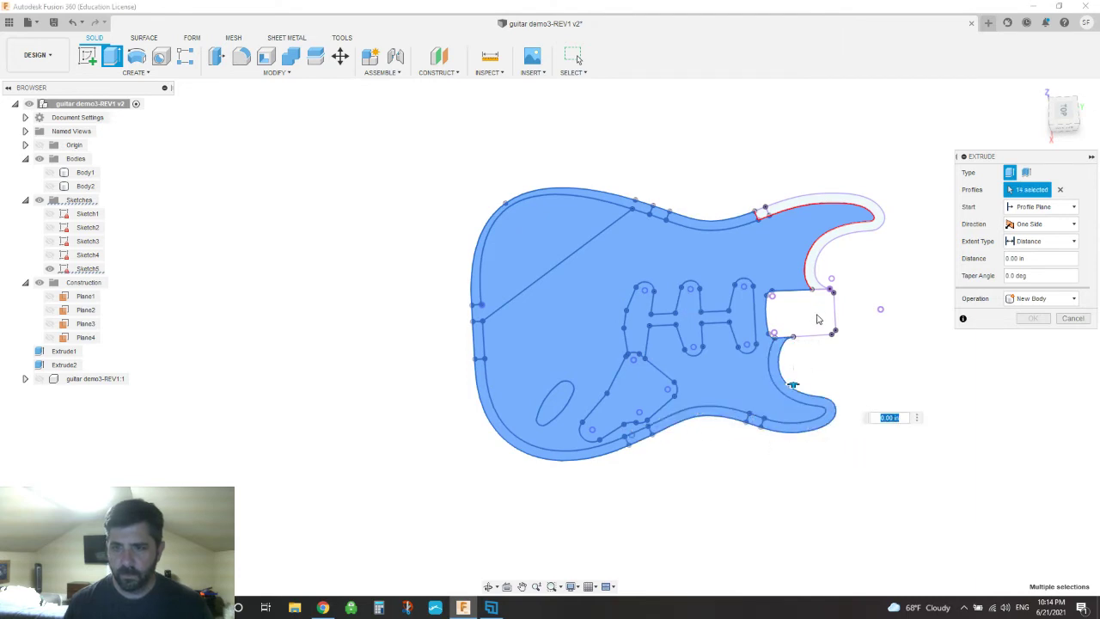
{"action": "left_click", "coordinate": [827, 251]}
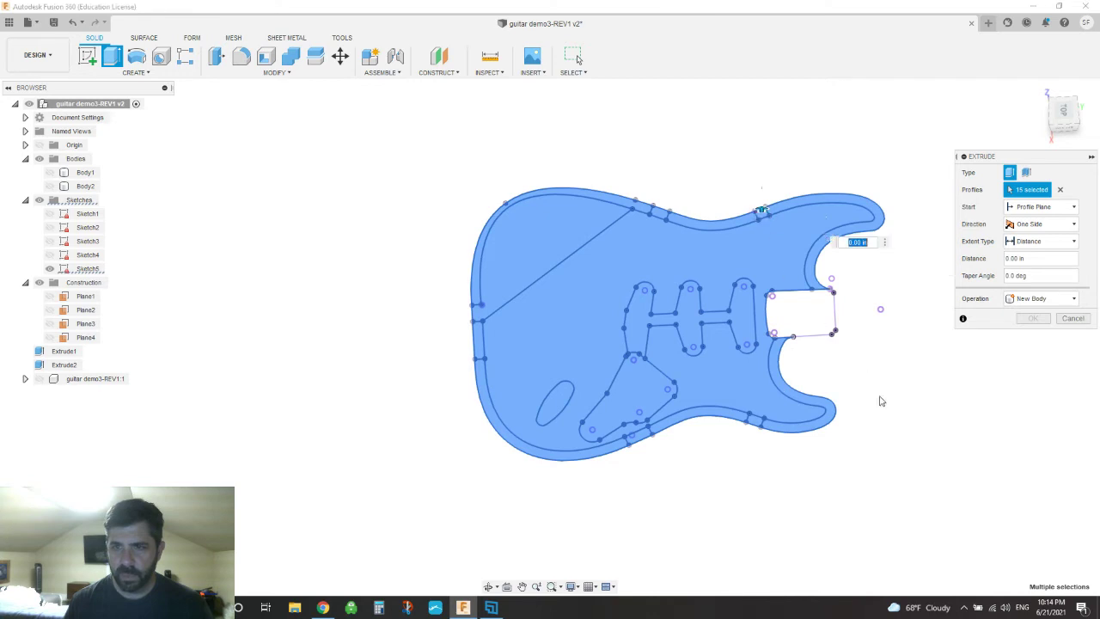
{"action": "left_click", "coordinate": [725, 391]}
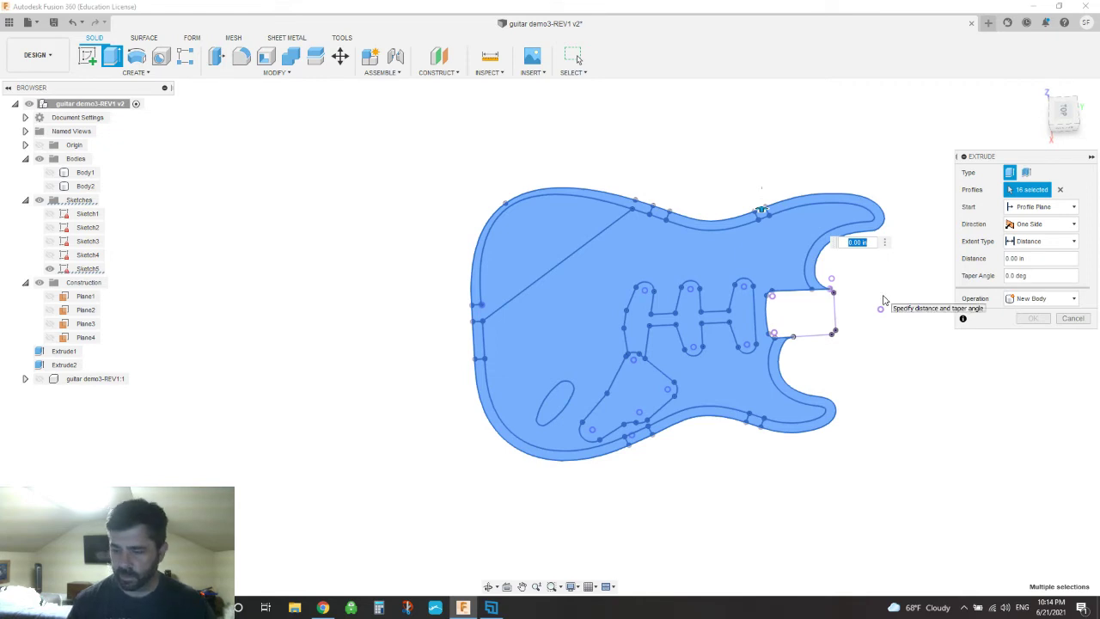
Extrude the selected guitar outline profiles -1.75 in as a new body.
{"action": "type", "text": "1.75"}
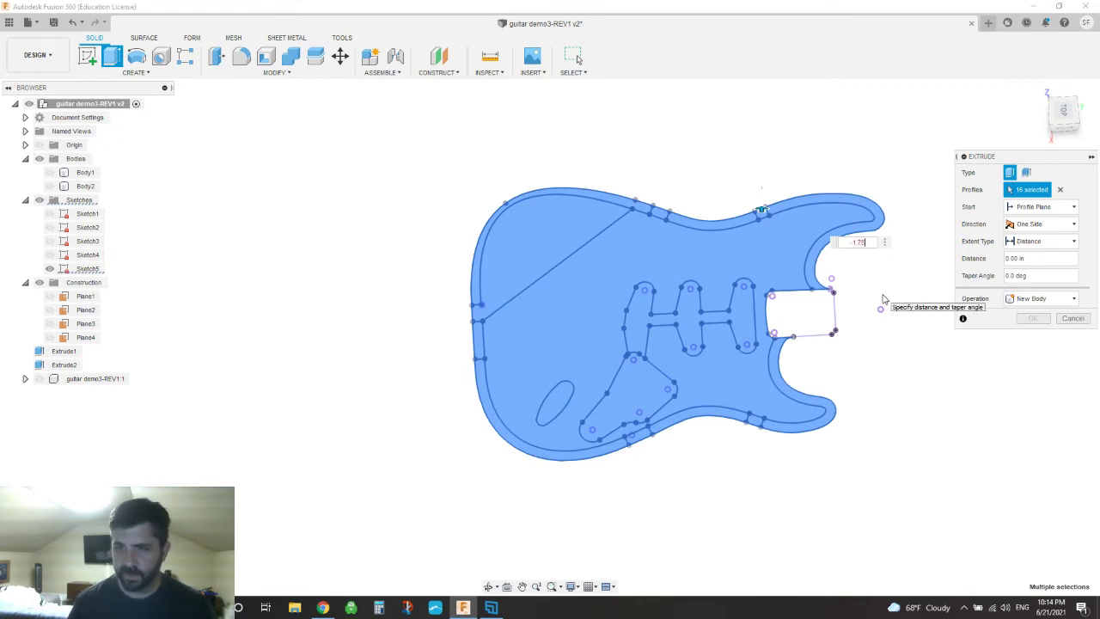
{"action": "key", "text": "Return"}
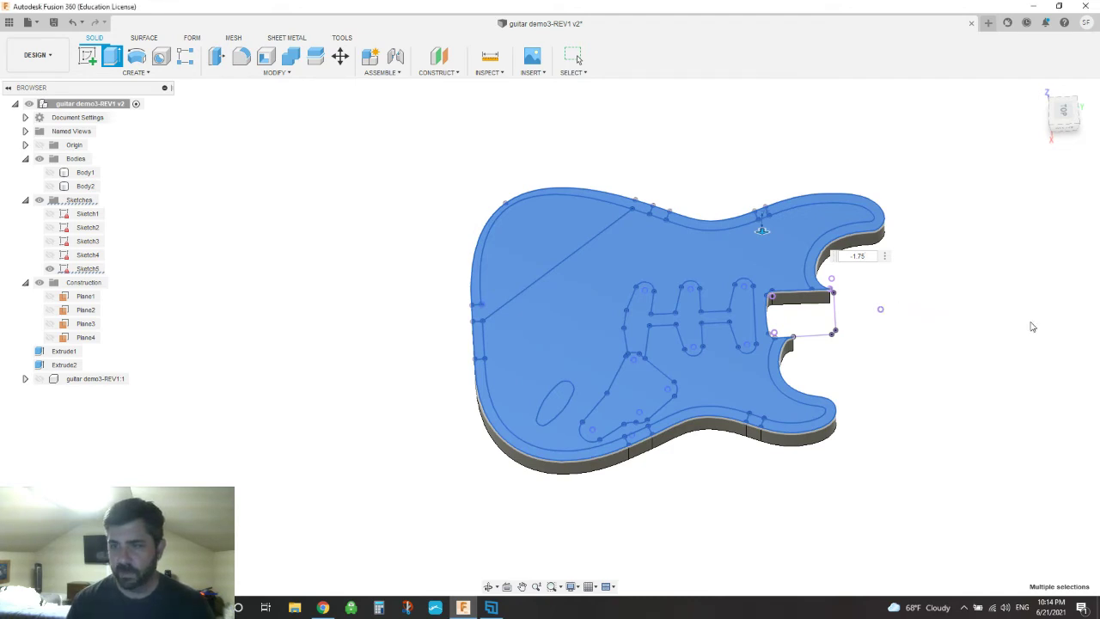
{"action": "left_click", "coordinate": [1033, 318]}
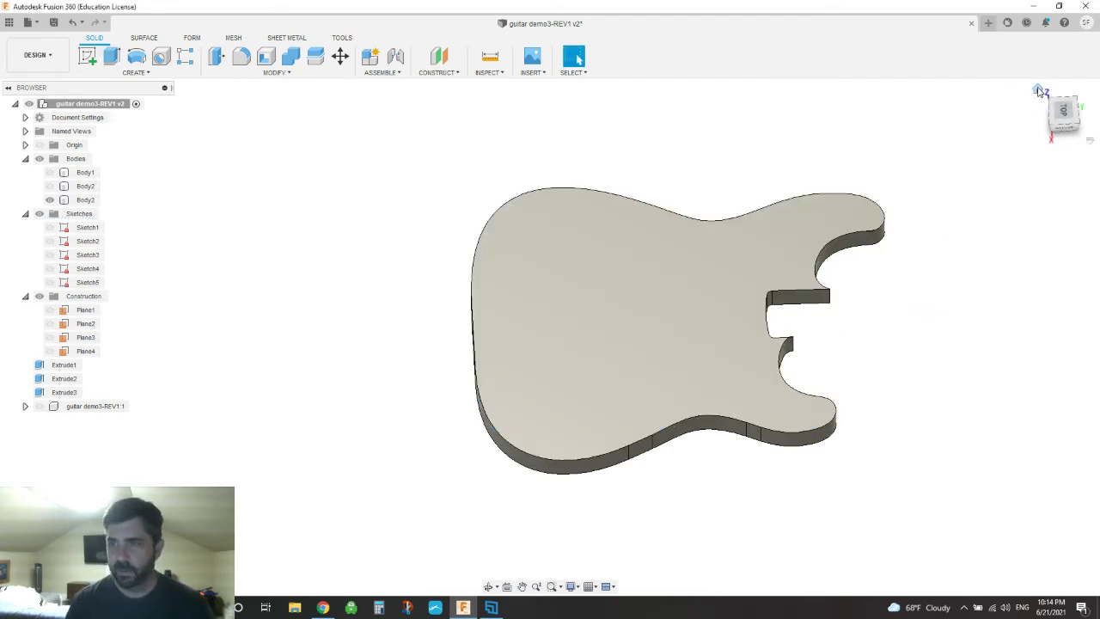
Show the projected sketch, Sketch5, again on top of the extruded guitar body.
{"action": "left_click", "coordinate": [1039, 90]}
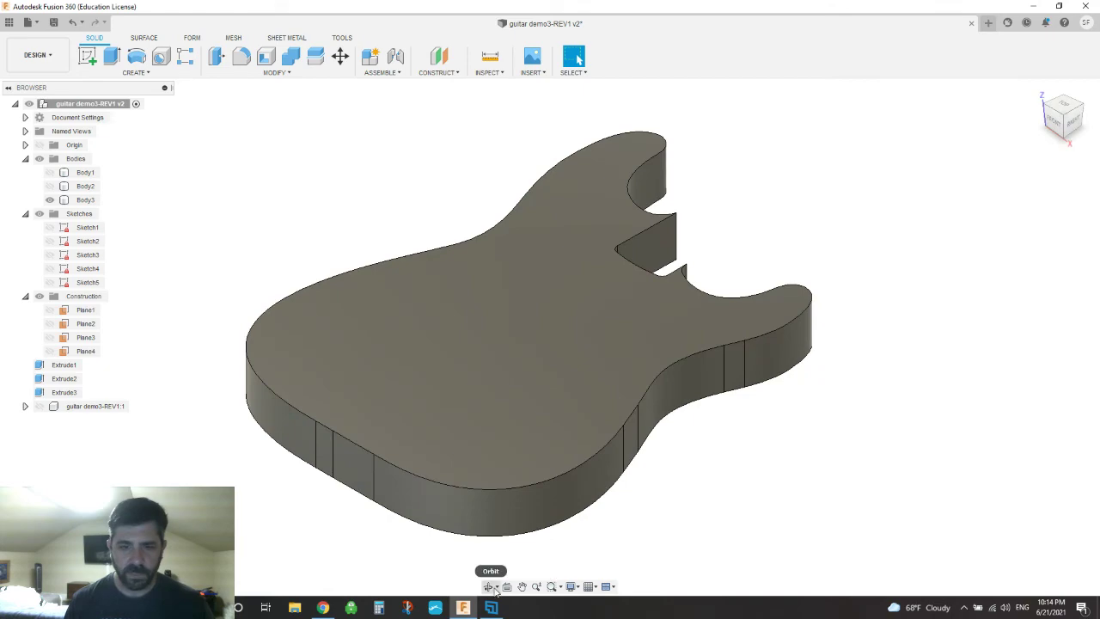
{"action": "left_click", "coordinate": [488, 587]}
{"action": "left_click_drag", "start_coordinate": [663, 533], "coordinate": [695, 488]}
{"action": "key", "text": "Escape"}
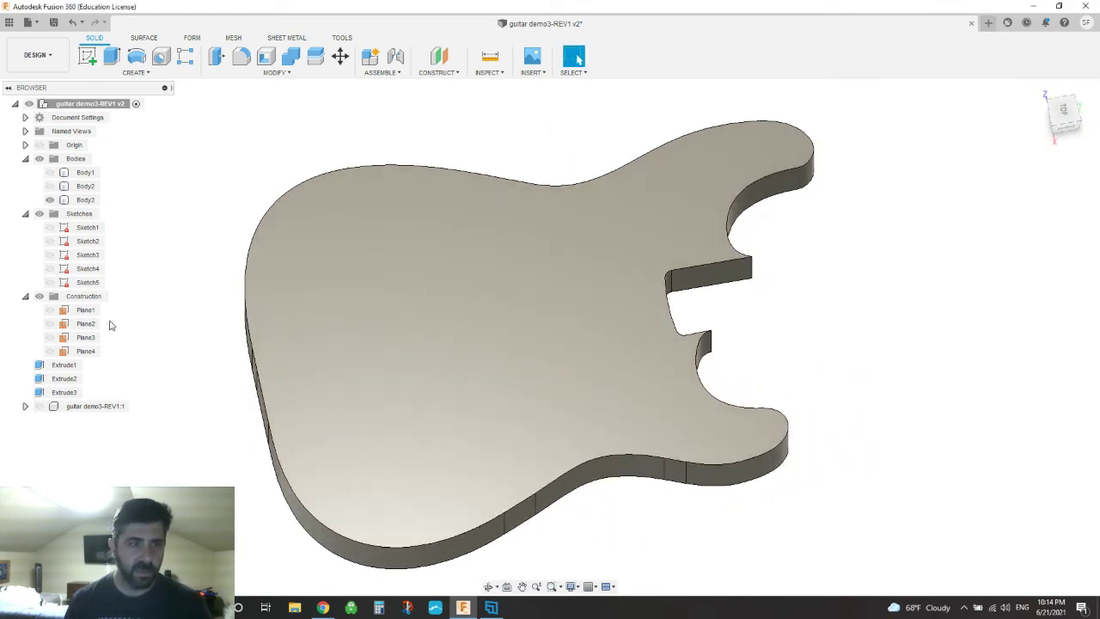
{"action": "left_click", "coordinate": [50, 282]}
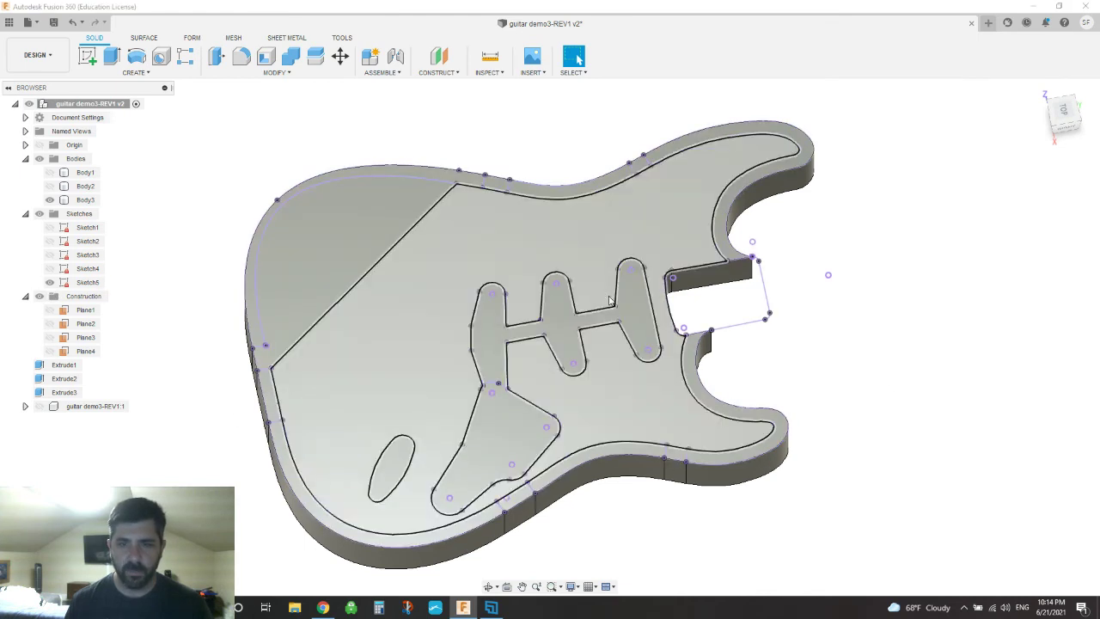
Cut the connected three-pickup cavity profile -0.5 in into the guitar body with Extrude.
{"action": "left_click", "coordinate": [633, 315]}
{"action": "key", "text": "e"}
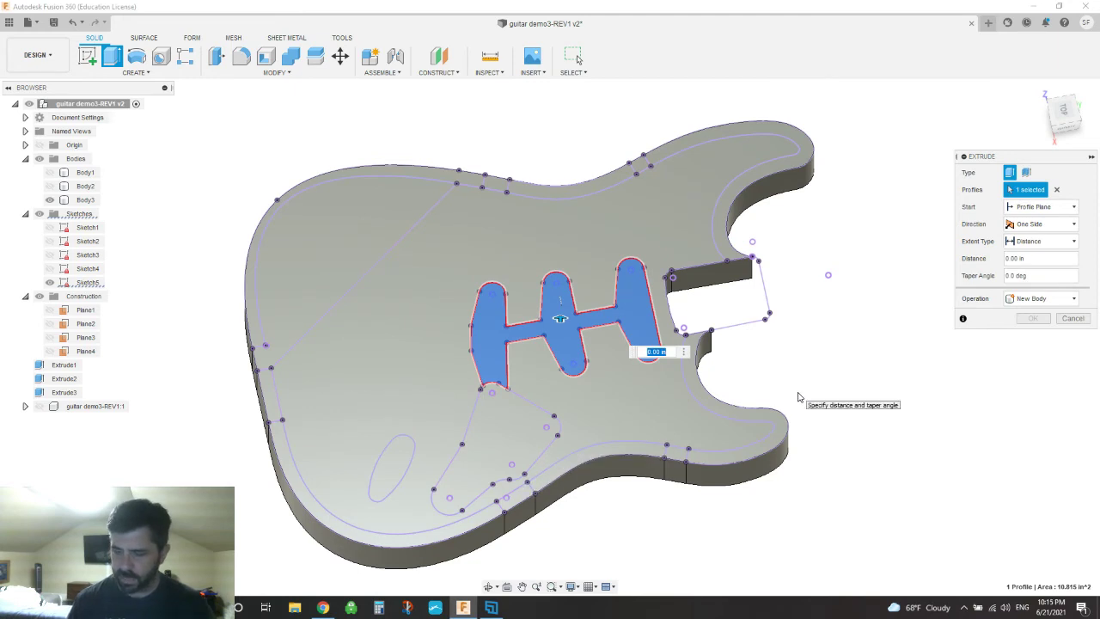
{"action": "type", "text": "-.6"}
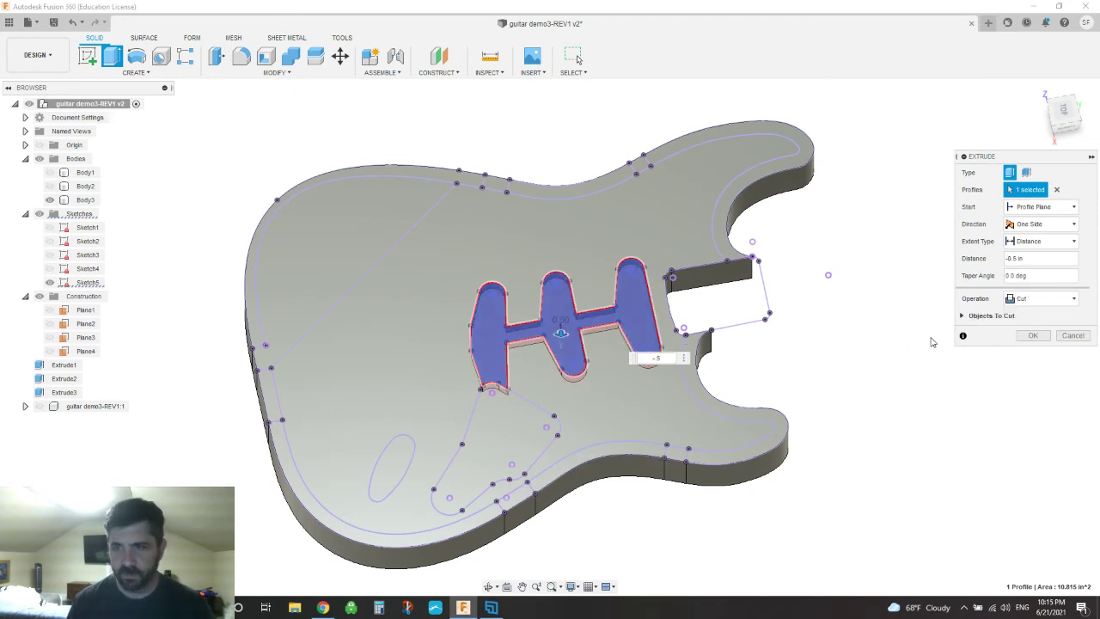
{"action": "left_click", "coordinate": [1031, 338]}
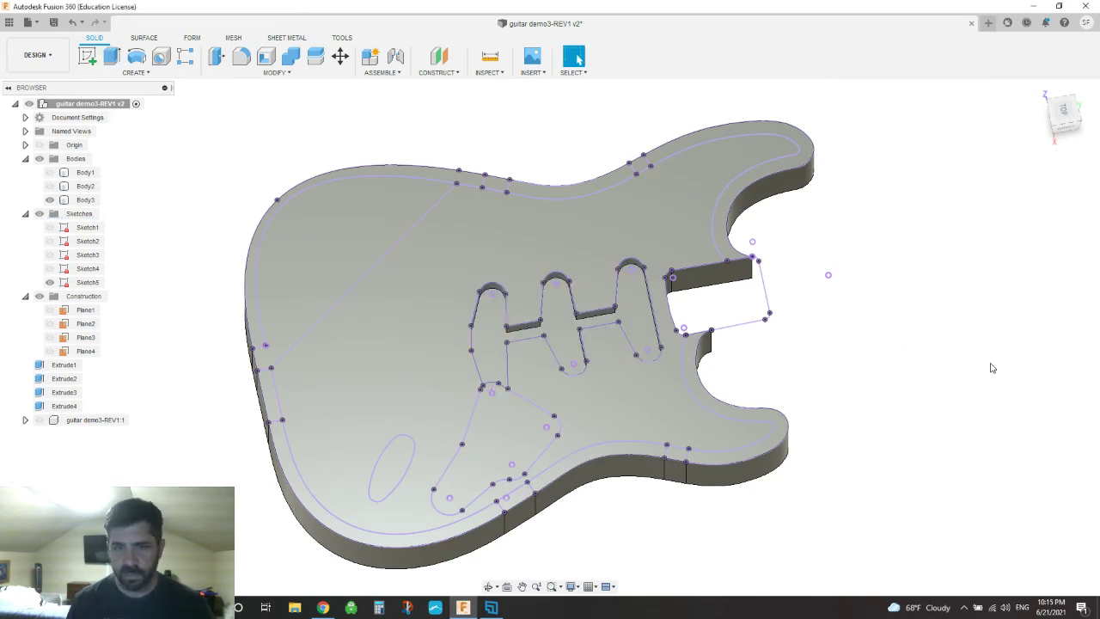
Cut the control cavity profile below the pickup cavities -1.5 in into the body with Extrude.
{"action": "left_click", "coordinate": [514, 447]}
{"action": "key", "text": "e"}
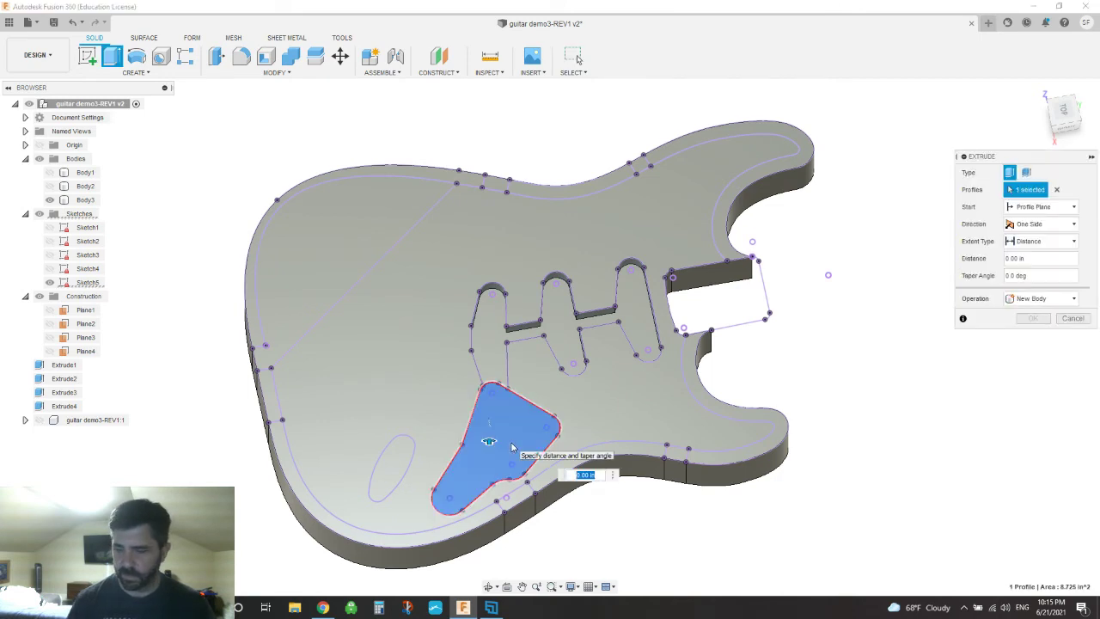
{"action": "type", "text": "-.5"}
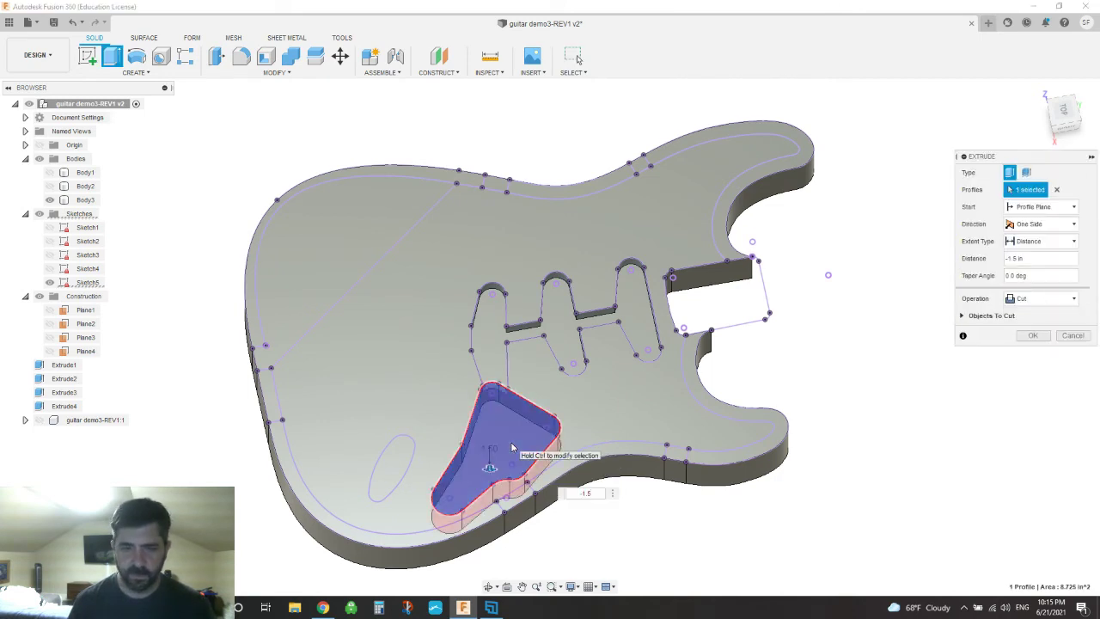
{"action": "key", "text": "Return"}
Cut the elongated oval jack slot profile -1.5 in into the lower bout with Extrude.
{"action": "left_click", "coordinate": [393, 477]}
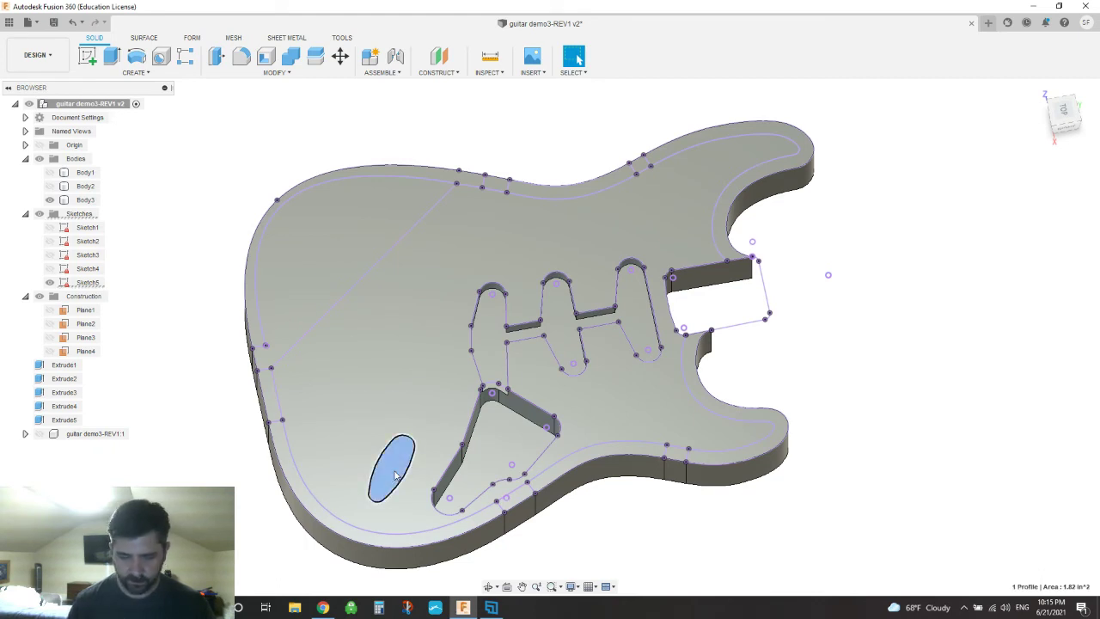
{"action": "key", "text": "e"}
{"action": "type", "text": "-1"}
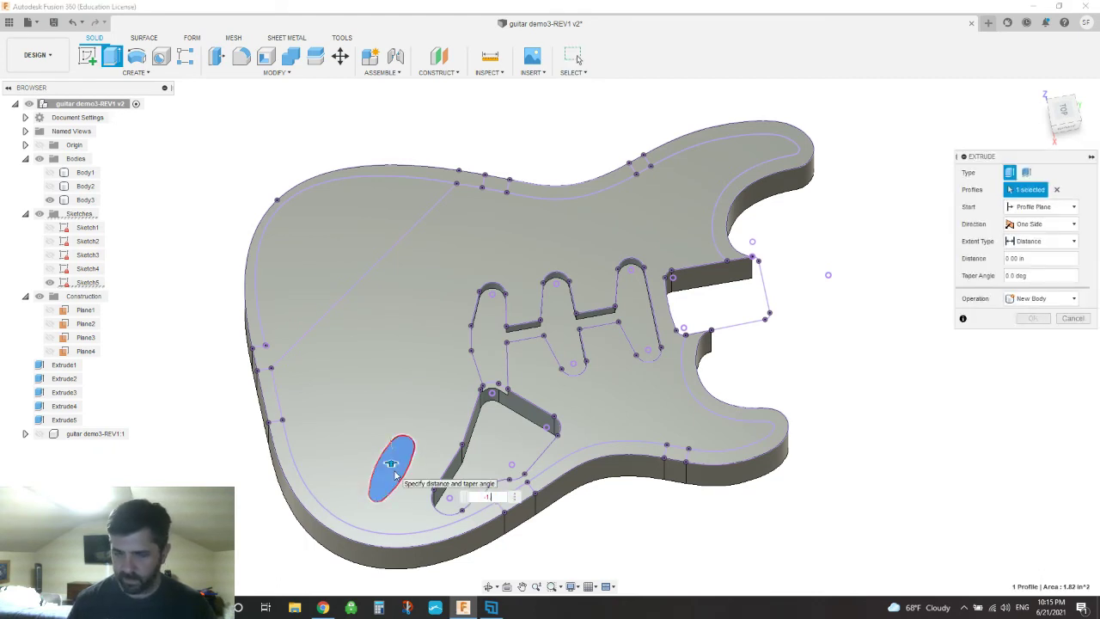
{"action": "type", "text": ".5"}
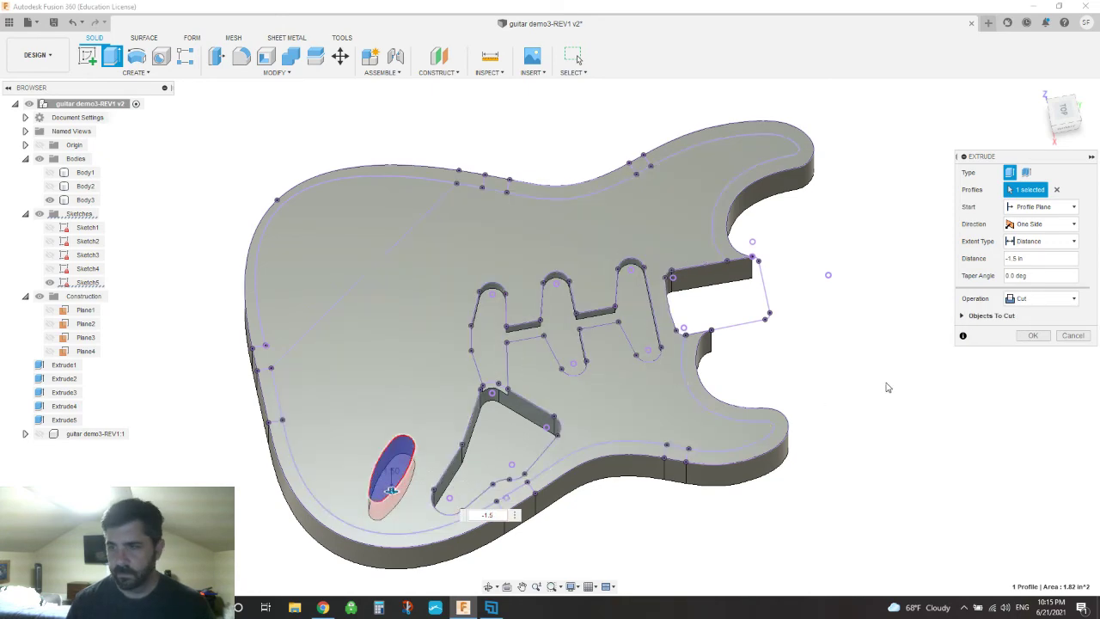
{"action": "left_click", "coordinate": [1033, 336]}
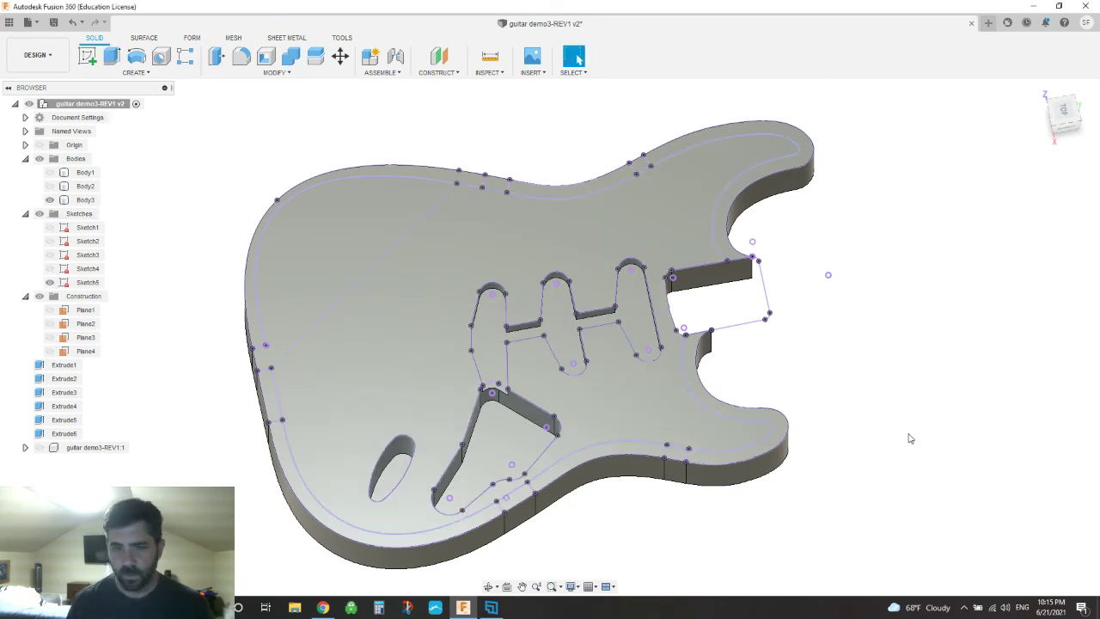
Hide the projected sketch, Sketch5, and view the guitar body with its cut cavities from above.
{"action": "left_click", "coordinate": [489, 586]}
{"action": "left_click_drag", "start_coordinate": [550, 548], "coordinate": [591, 491]}
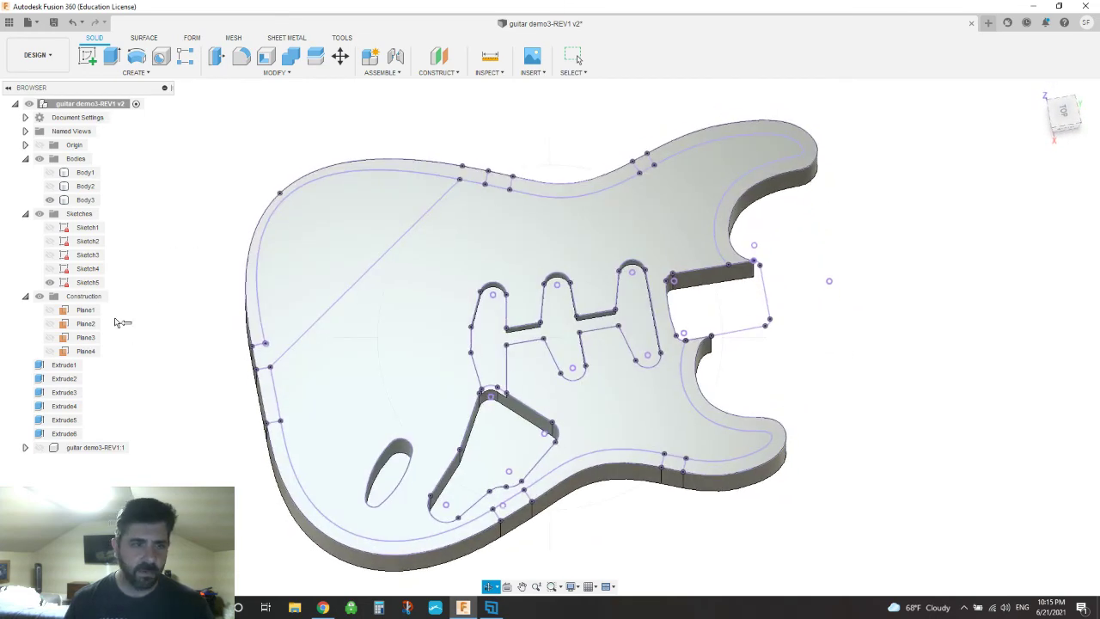
{"action": "left_click", "coordinate": [49, 282]}
{"action": "mouse_move", "coordinate": [739, 368]}
{"action": "left_mouse_down"}
{"action": "mouse_move", "coordinate": [725, 397]}
{"action": "mouse_move", "coordinate": [711, 354]}
{"action": "left_mouse_up"}
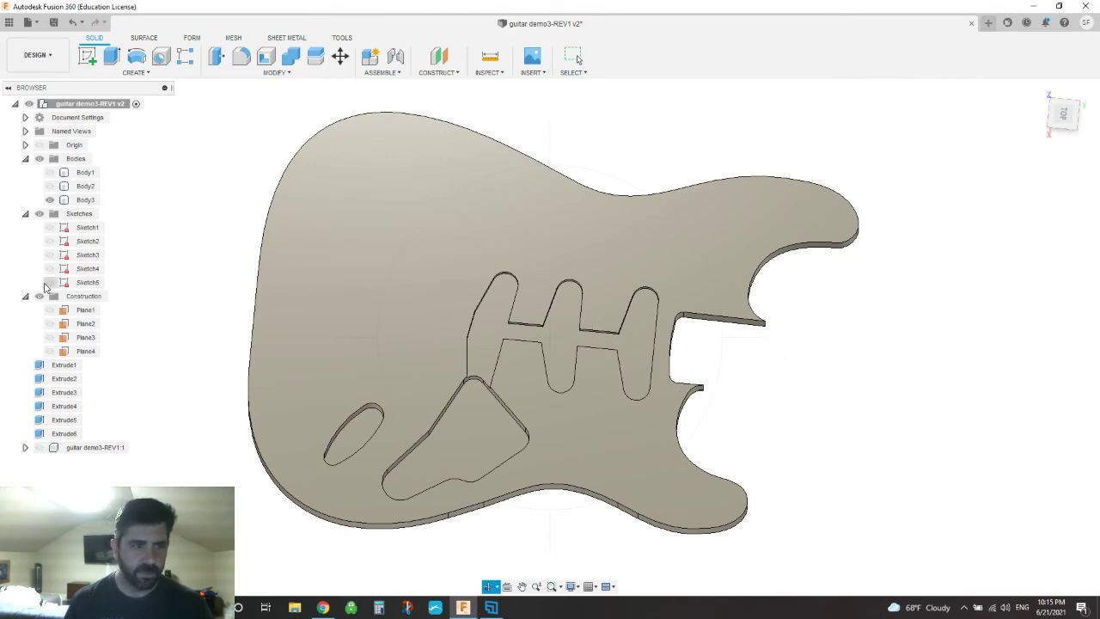
Show Sketch5 once more to compare its outlines with the cavities and neck pocket, and hide it again.
{"action": "left_click", "coordinate": [49, 281]}
{"action": "scroll", "coordinate": [793, 351], "scroll_direction": "down", "scroll_amount": 2}
{"action": "scroll", "coordinate": [774, 343], "scroll_direction": "up", "scroll_amount": 5}
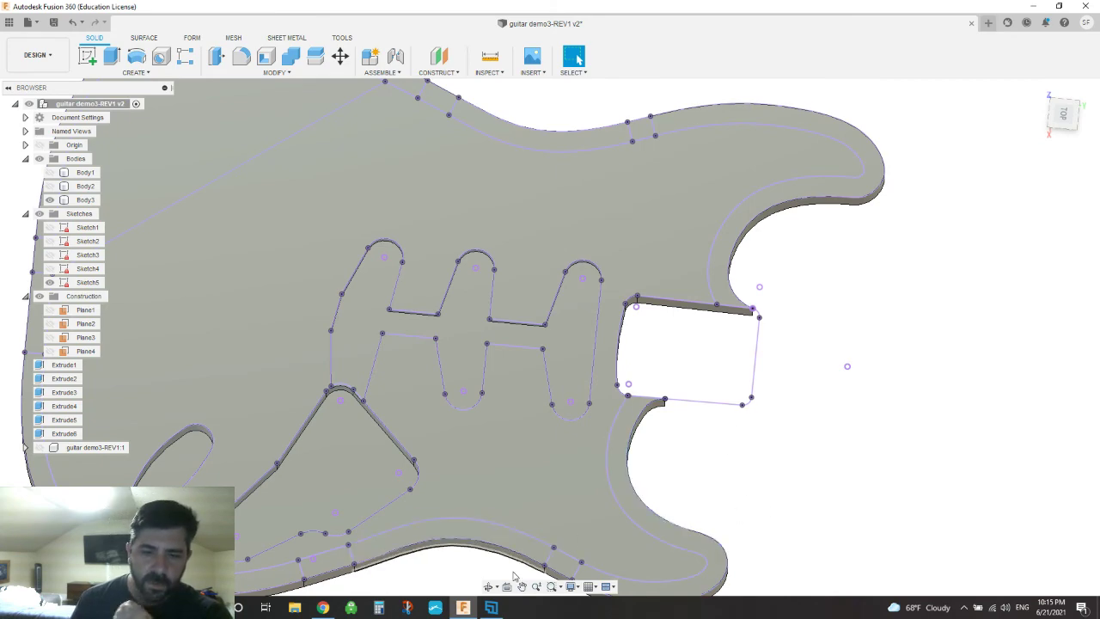
{"action": "left_click", "coordinate": [488, 587]}
{"action": "left_click_drag", "start_coordinate": [619, 533], "coordinate": [642, 495]}
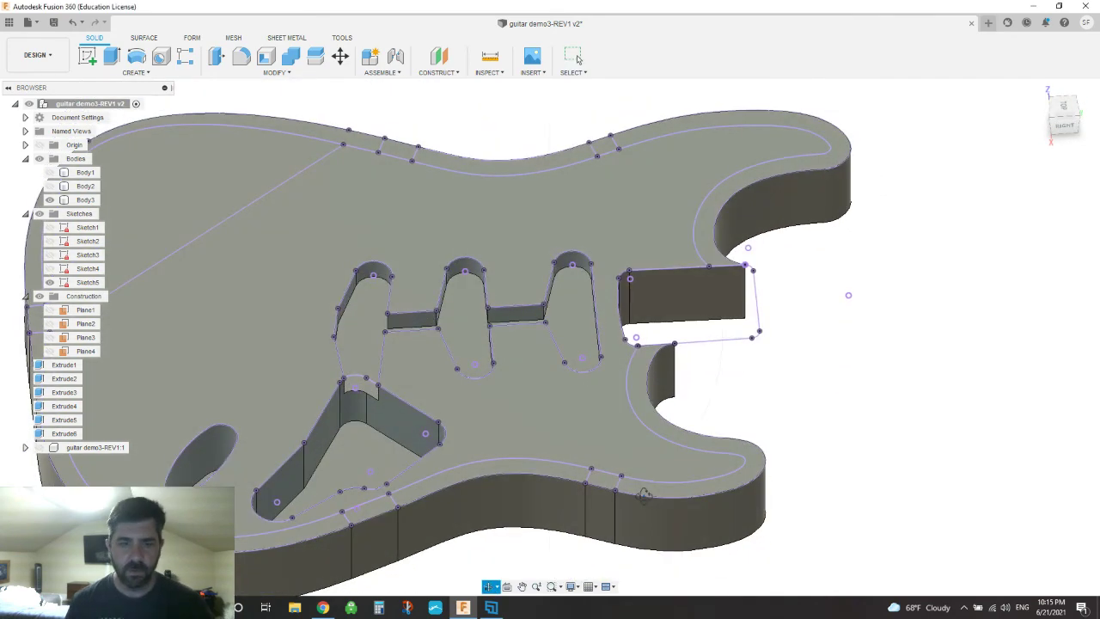
{"action": "left_click", "coordinate": [49, 282]}
{"action": "left_click_drag", "start_coordinate": [590, 381], "coordinate": [695, 384]}
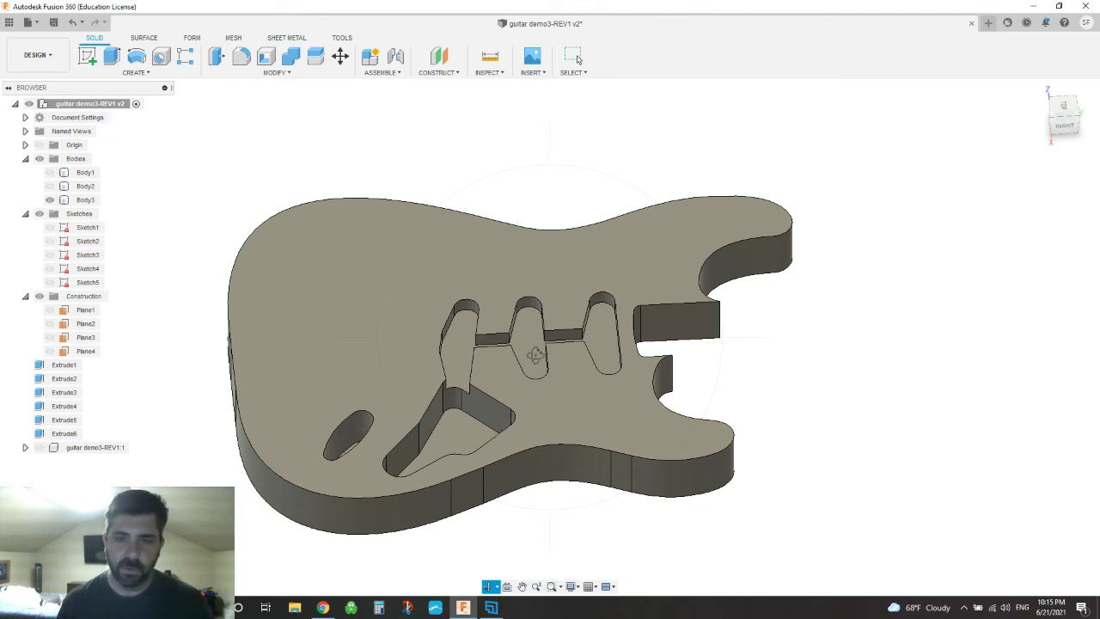
{"action": "middle_click_drag", "start_coordinate": [536, 356], "coordinate": [527, 390], "text": "shift"}
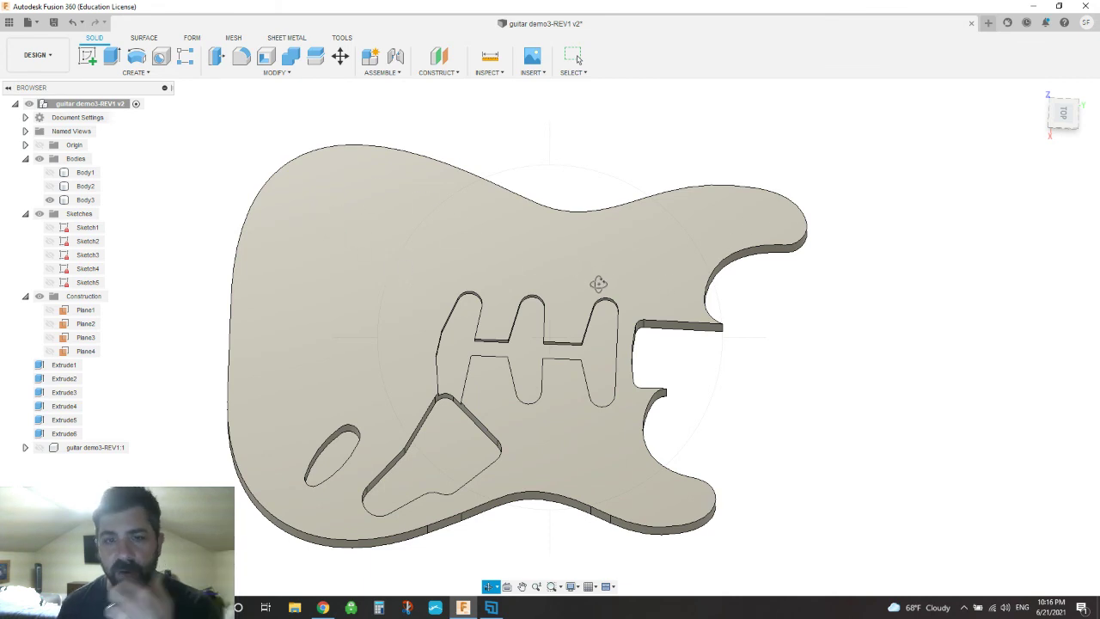
{"action": "mouse_move", "coordinate": [587, 292]}
{"action": "left_mouse_down"}
{"action": "mouse_move", "coordinate": [595, 166]}
{"action": "mouse_move", "coordinate": [595, 297]}
{"action": "left_mouse_up"}
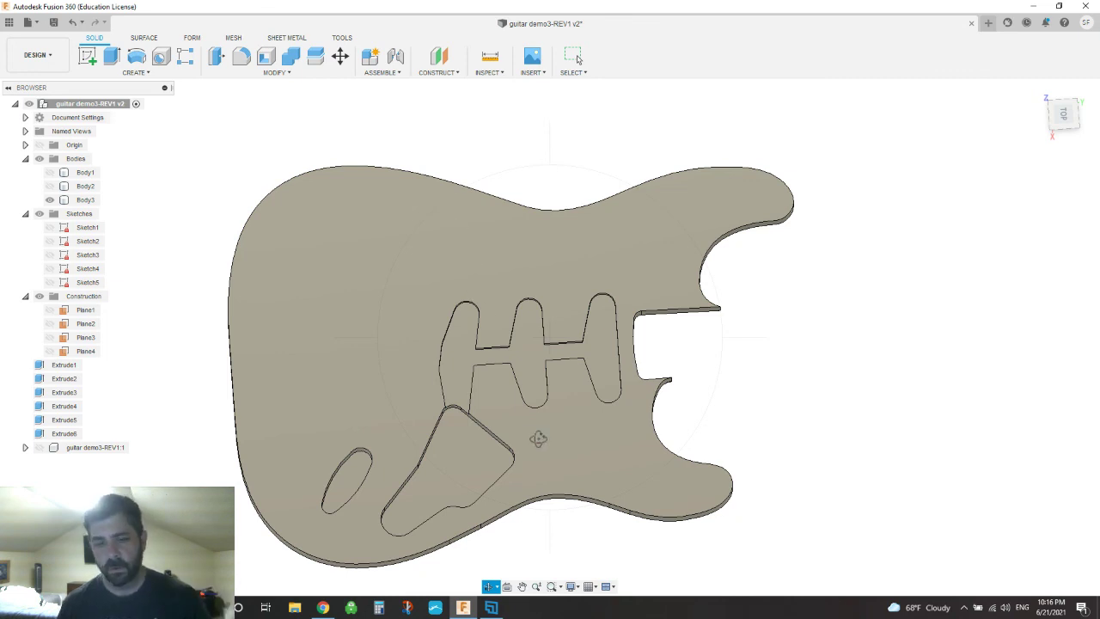
{"action": "mouse_move", "coordinate": [494, 609]}
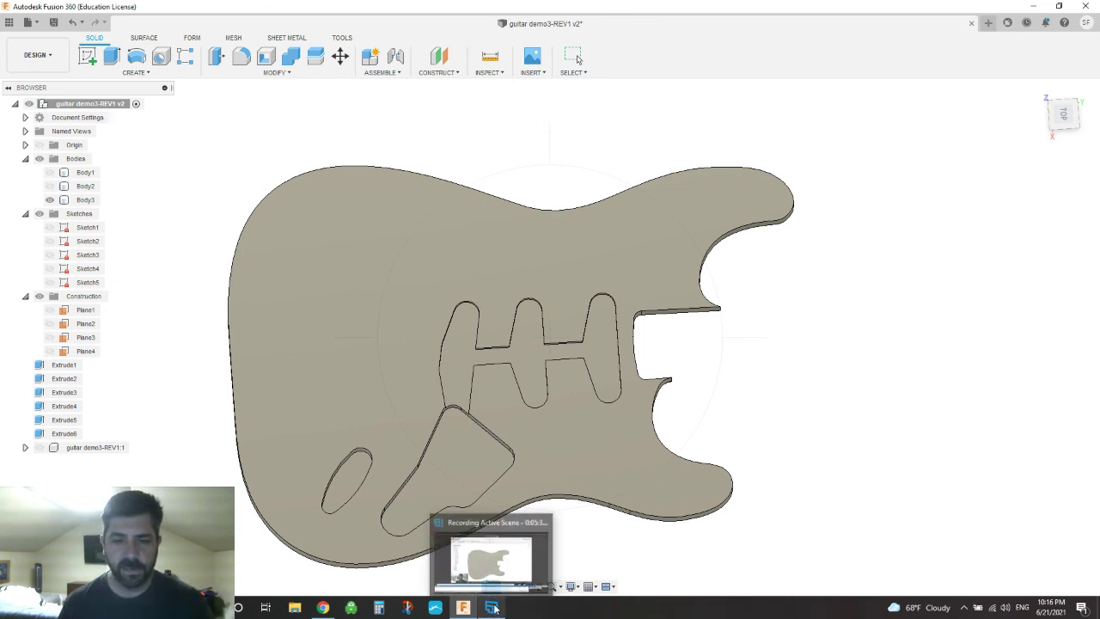